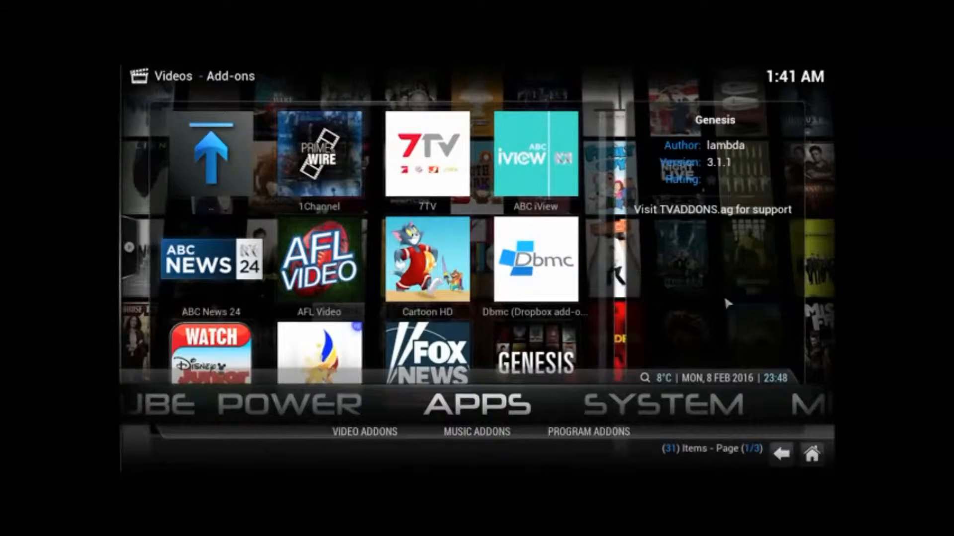
- Enter the video add-ons collection and return the selection to the start of the grid
key(Left)
key(Left)
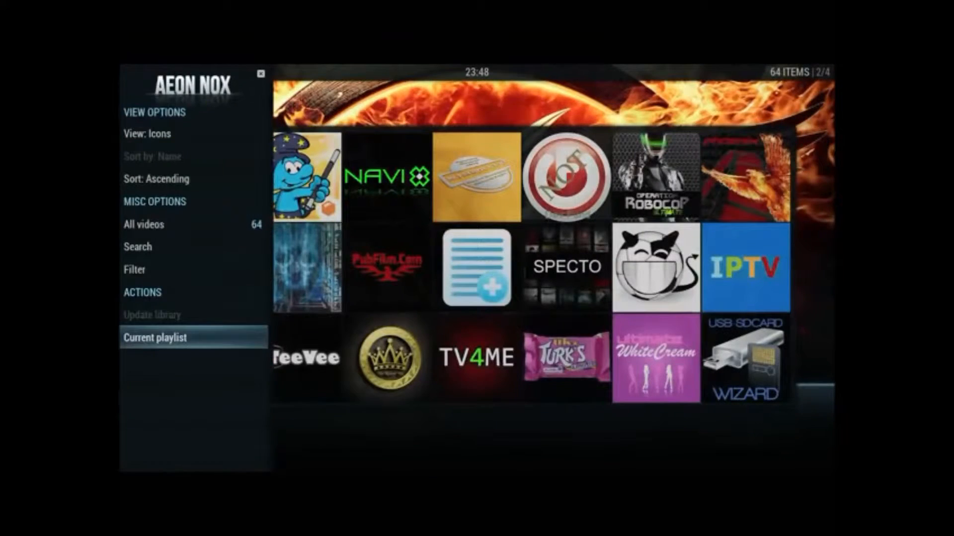
key(Right)
key(Up)
key(Up)
key(Up)
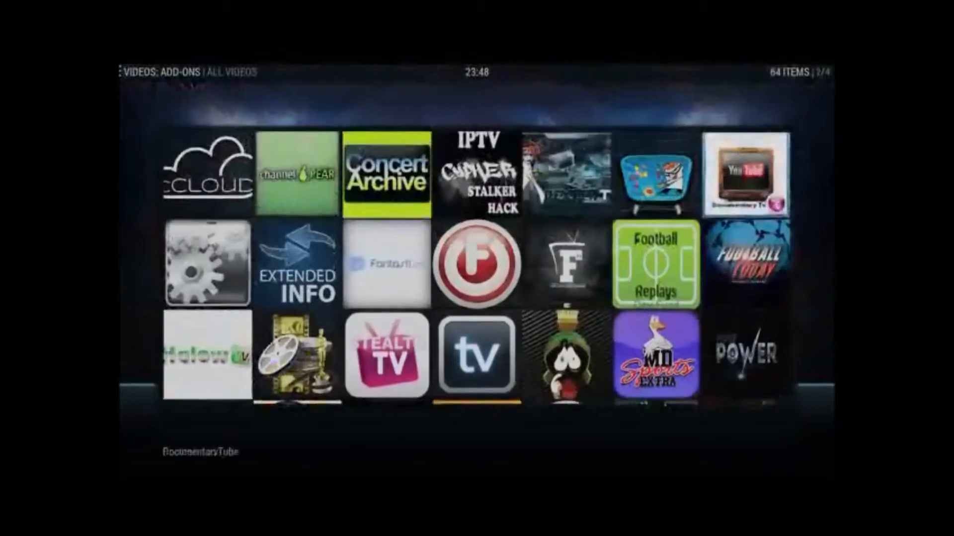
key(Up)
key(Up)
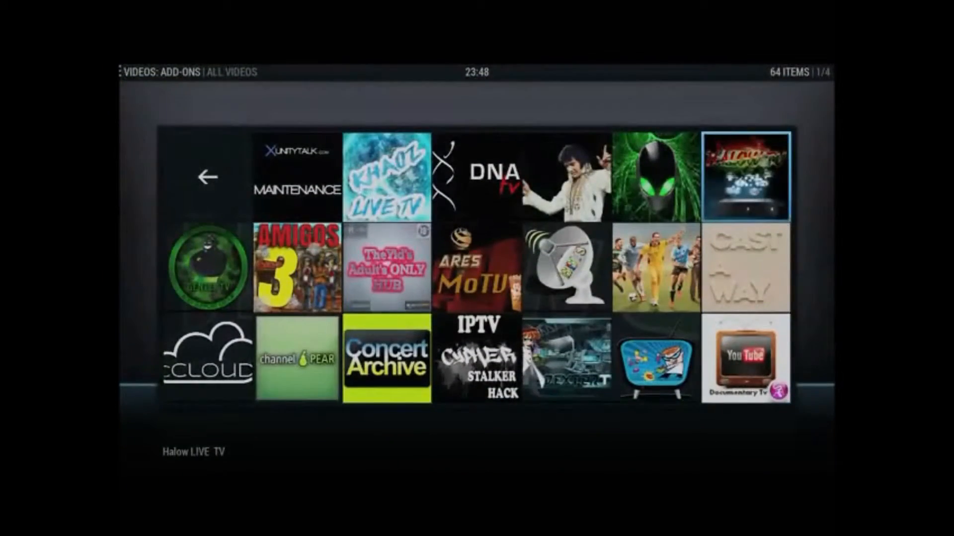
key(Up)
key(Down)
key(Left)
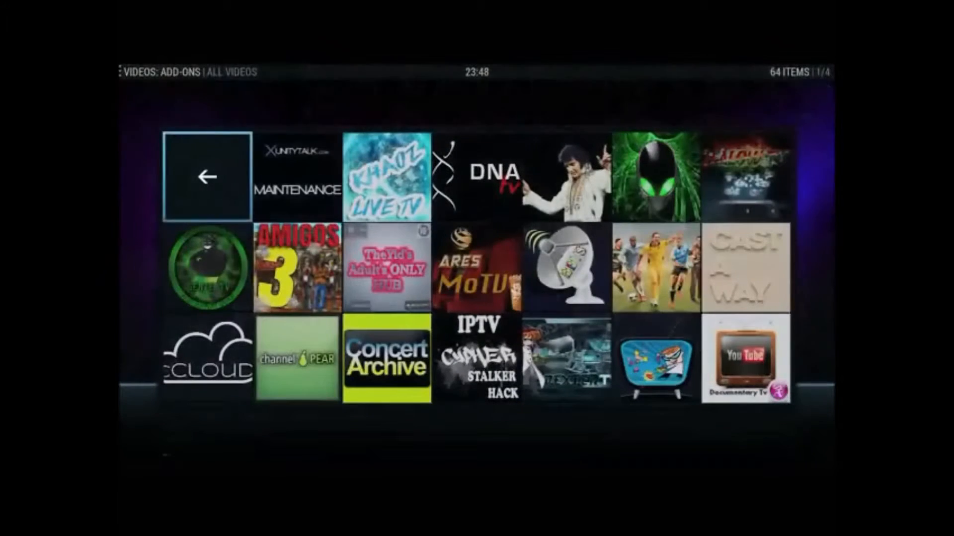
- Move along the top row past Khaoz TV to the UFO tile and launch the UFO add-on
key(Right)
key(Right)
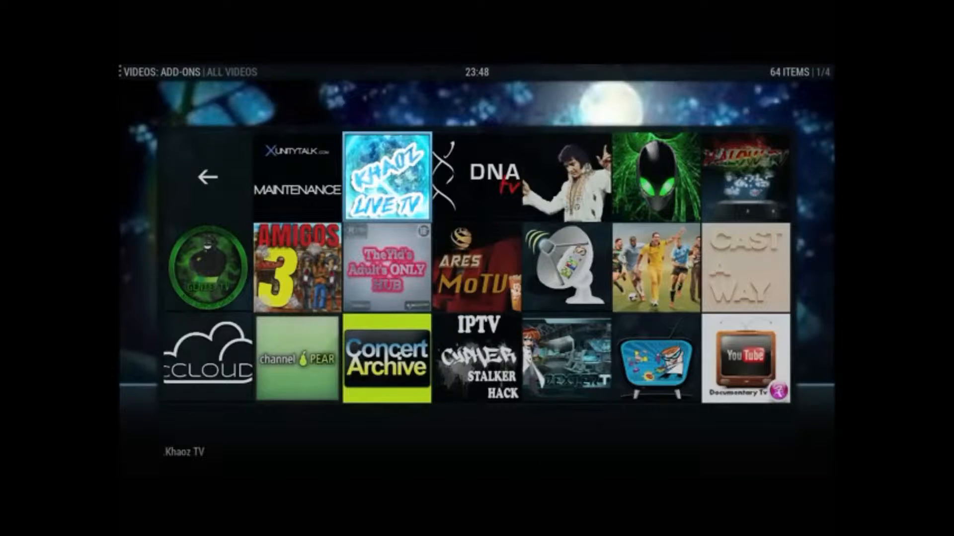
key(Right)
key(Right)
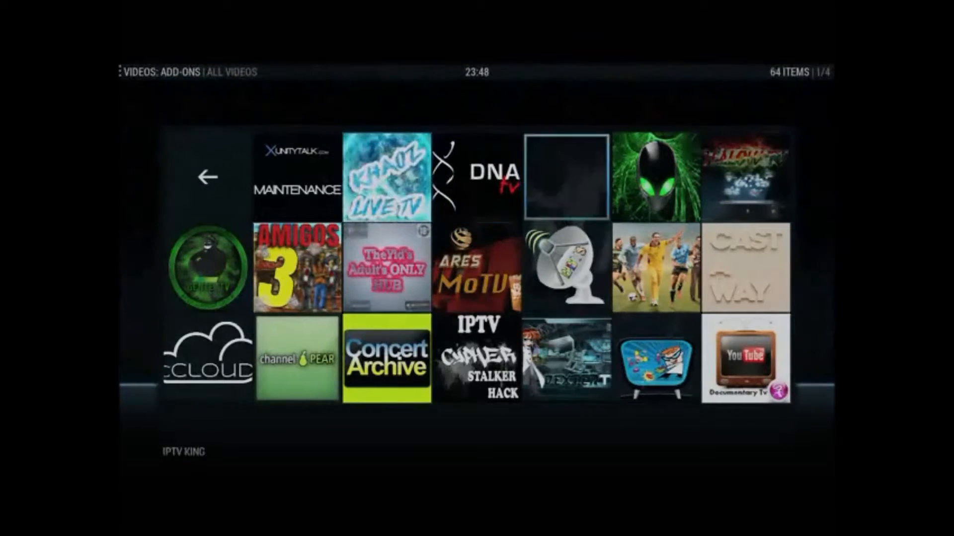
key(Right)
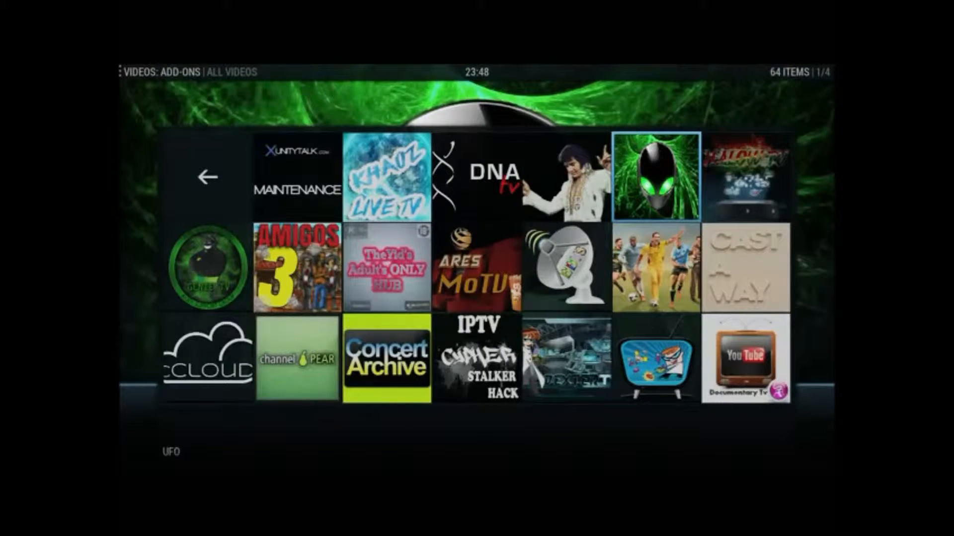
key(Return)
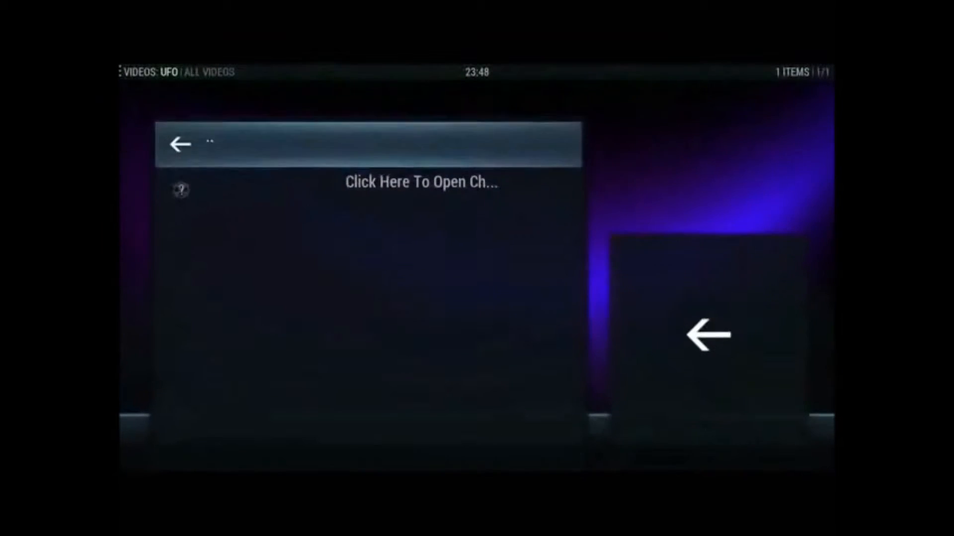
- Open UFO's TV category list, browse its categories and open Uk Channels
key(Return)
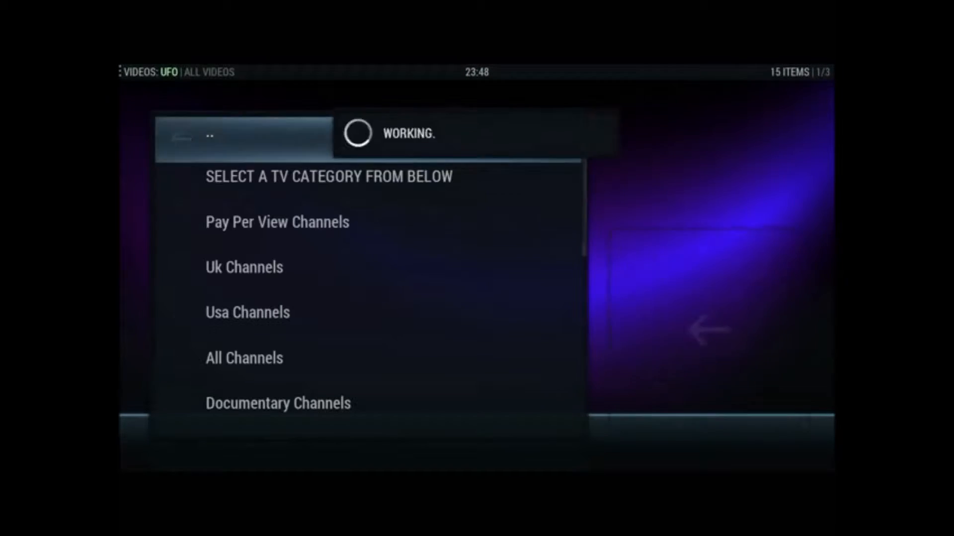
key(Down)
key(Down)
key(Down)
key(Down)
key(Down)
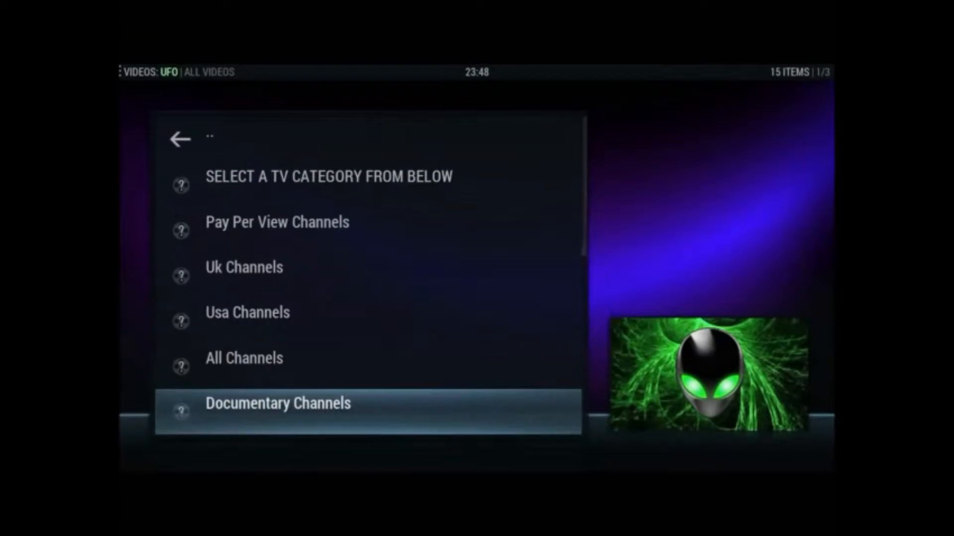
key(Down)
key(Down)
key(Down)
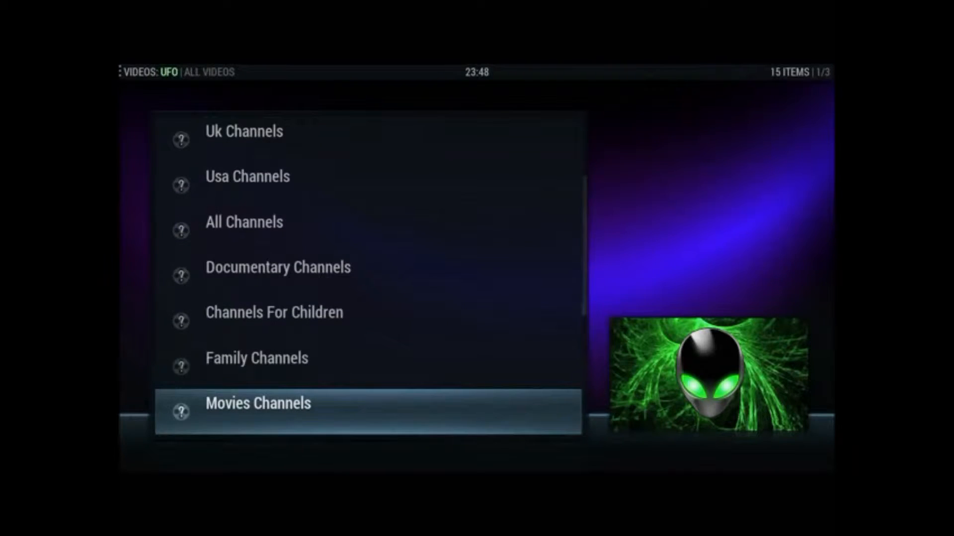
key(Down)
key(Down)
key(Down)
key(Down)
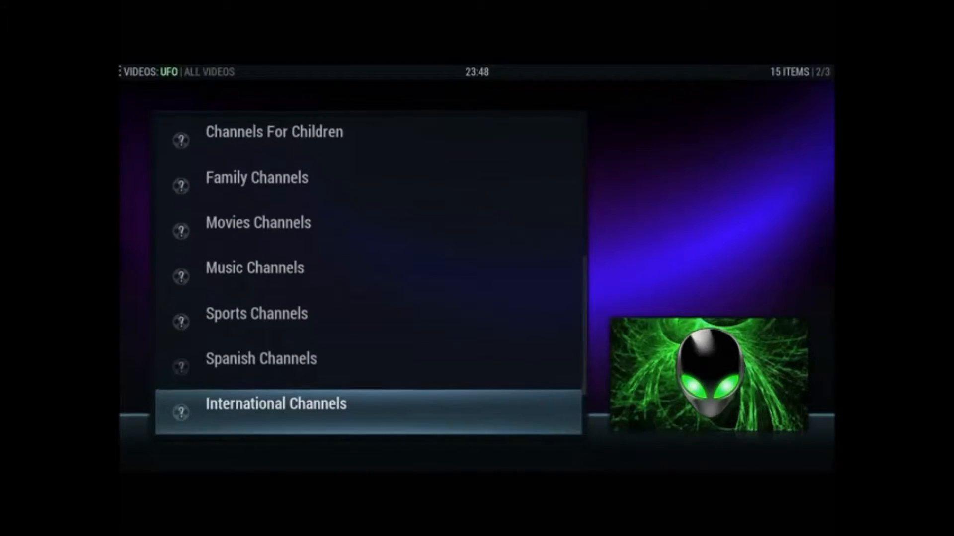
key(Down)
key(Down)
key(Down)
key(Down)
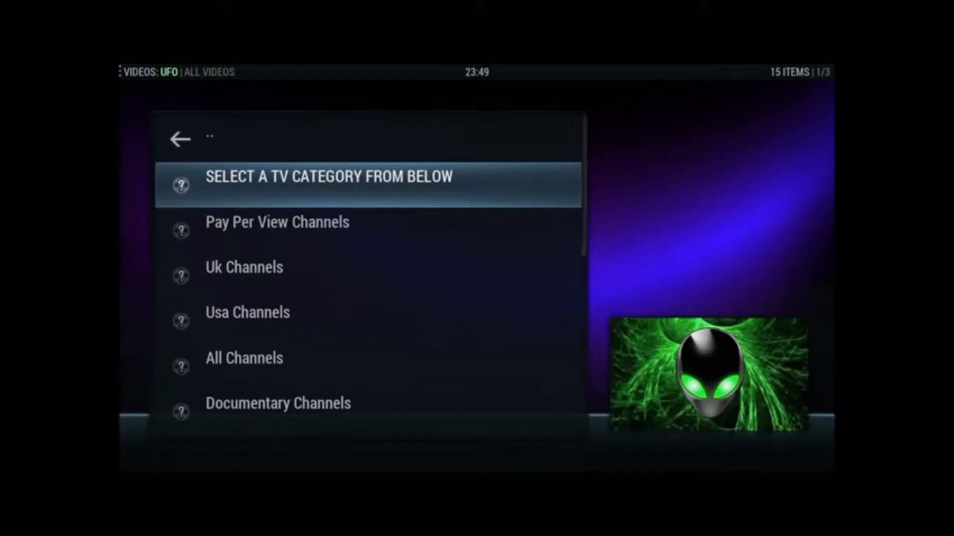
key(Down)
key(Down)
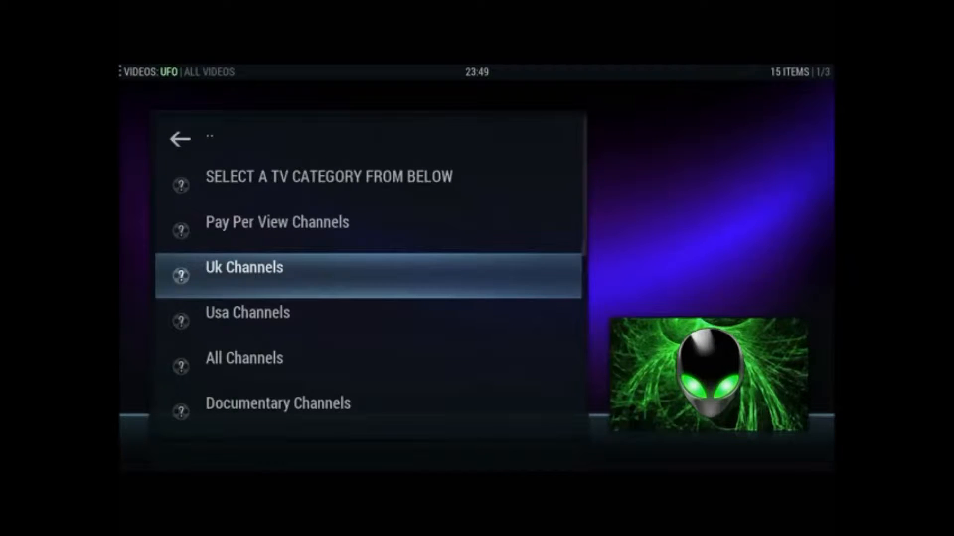
key(Return)
- Browse the UK channel list, return to the categories and move down to Movies Channels
key(Down)
key(Down)
key(Down)
key(Down)
key(Down)
key(Down)
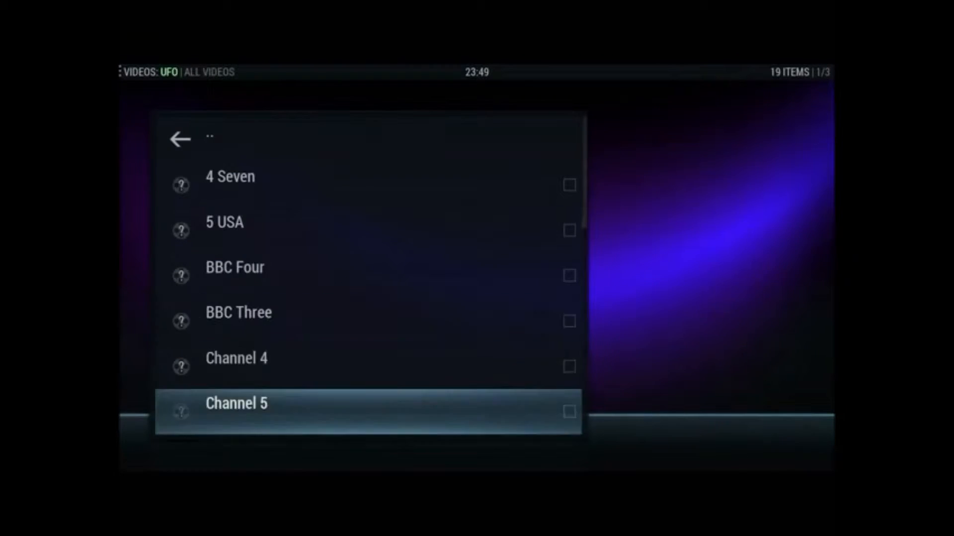
key(Down)
key(Down)
key(Down)
key(Down)
key(Down)
key(Down)
key(Down)
key(Down)
key(Down)
key(Down)
key(Down)
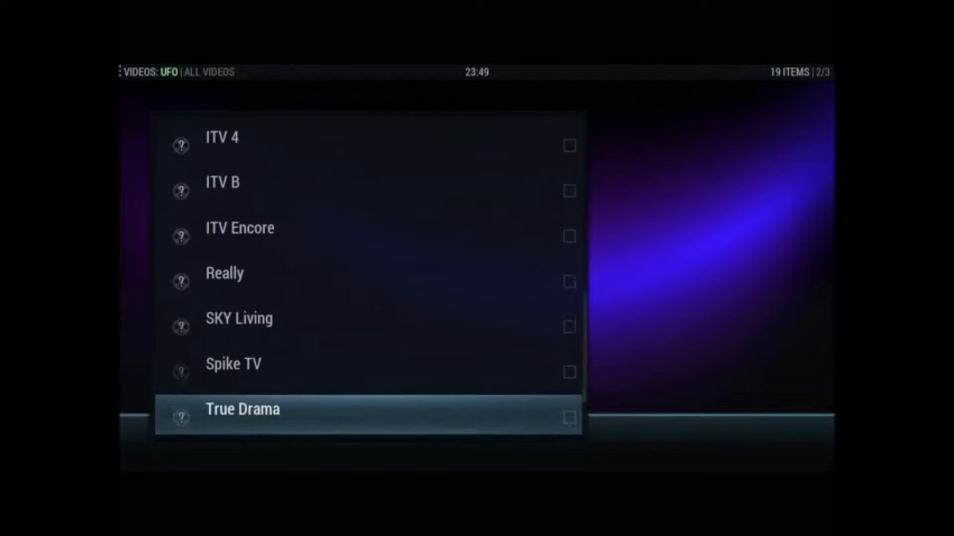
key(Down)
key(Down)
key(Down)
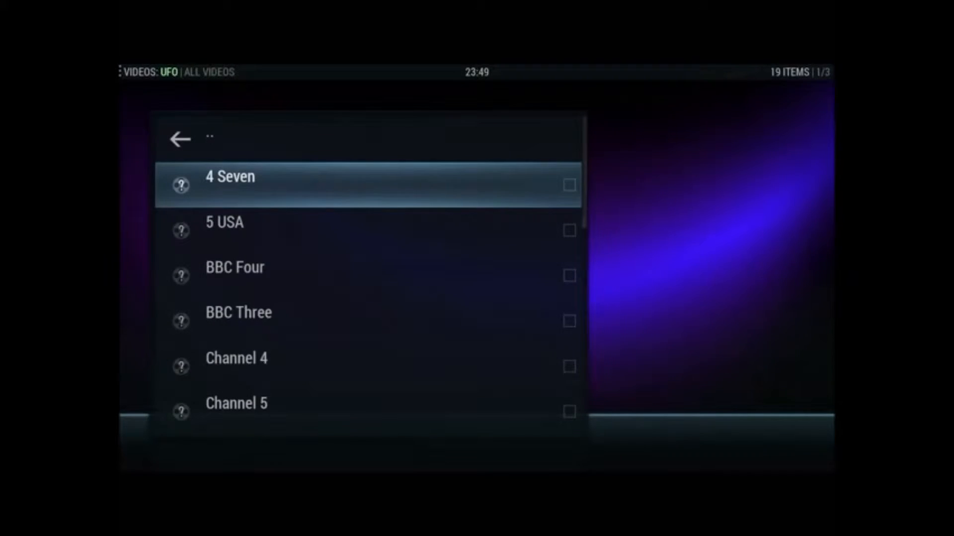
key(BackSpace)
key(Down)
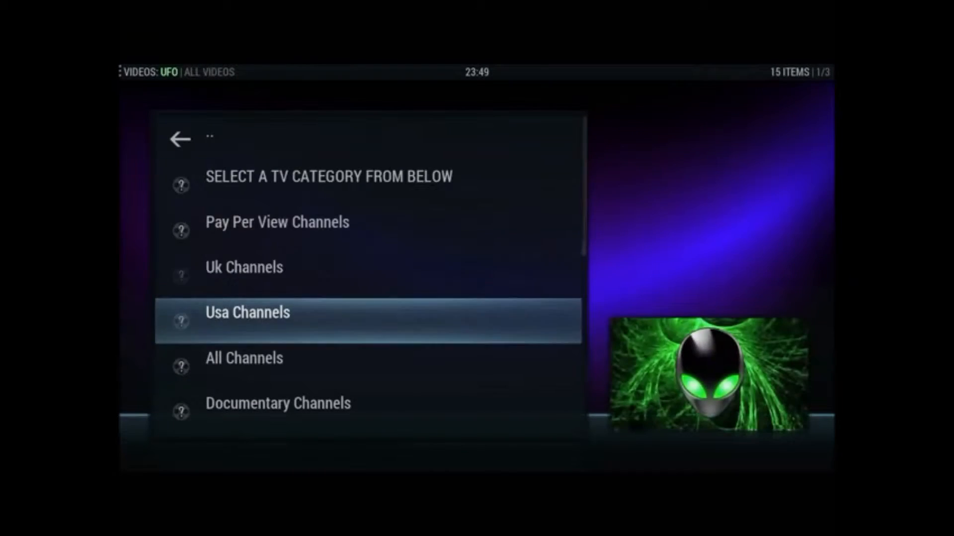
key(Down)
key(Down)
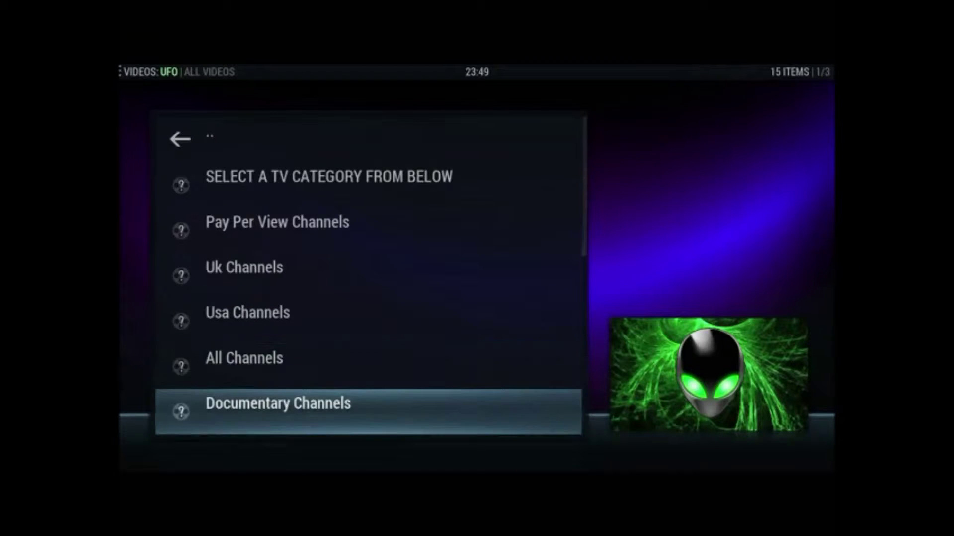
key(Down)
key(Down)
key(Down)
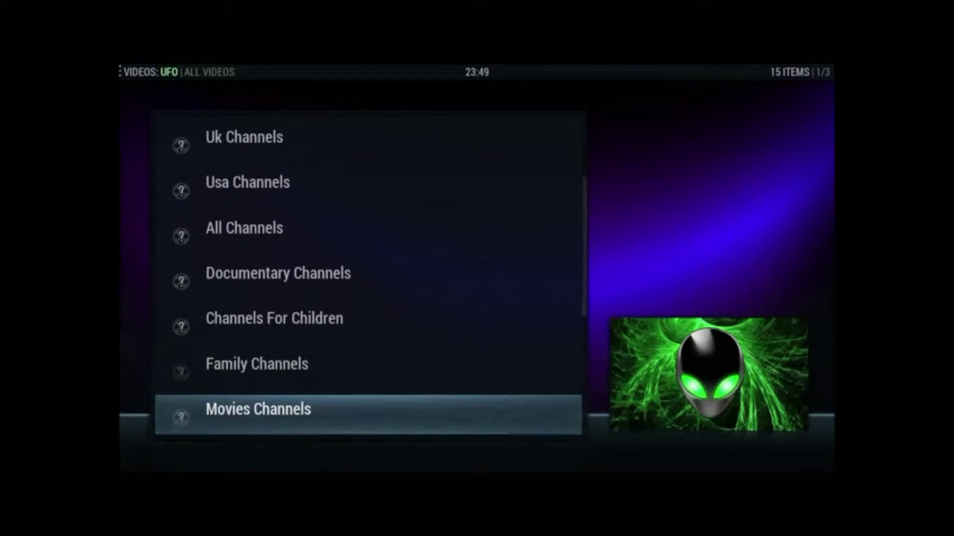
- Open Movies Channels and browse the list to the SKY movie channels
key(Return)
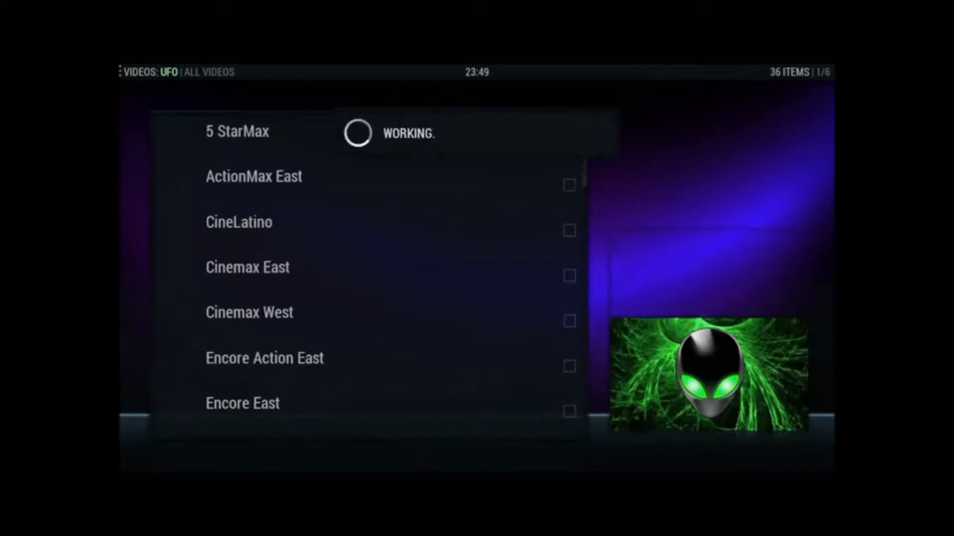
key(Down)
key(Down)
key(Down)
key(Down)
key(Down)
key(Down)
key(Down)
key(Down)
key(Down)
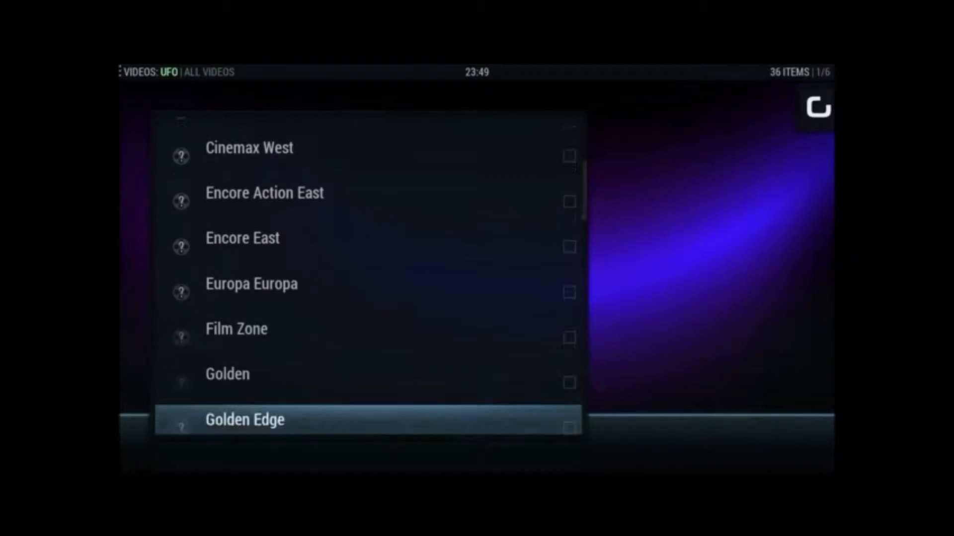
key(Down)
key(Down)
key(Down)
key(Down)
key(Down)
key(Down)
key(Down)
key(Down)
key(Down)
key(Down)
key(Down)
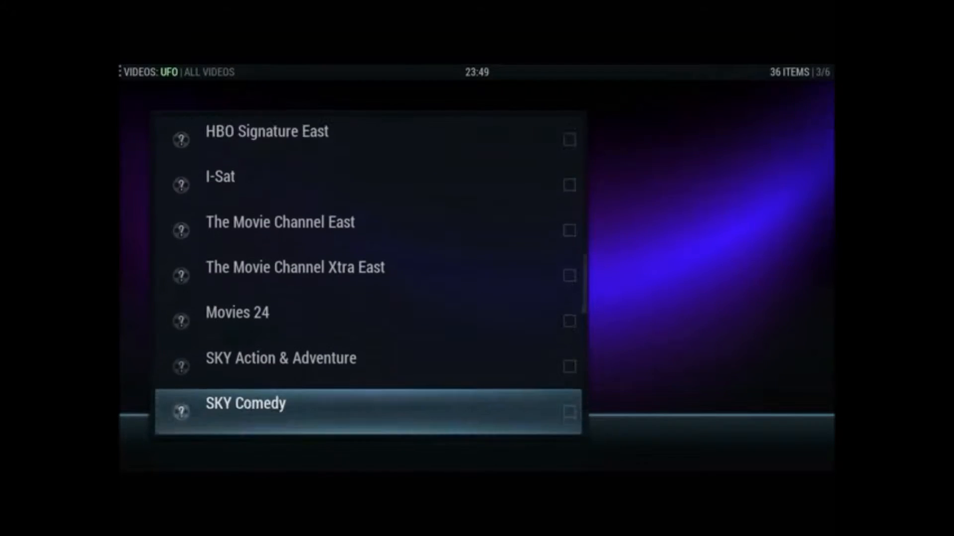
key(Down)
key(Down)
key(Down)
key(Down)
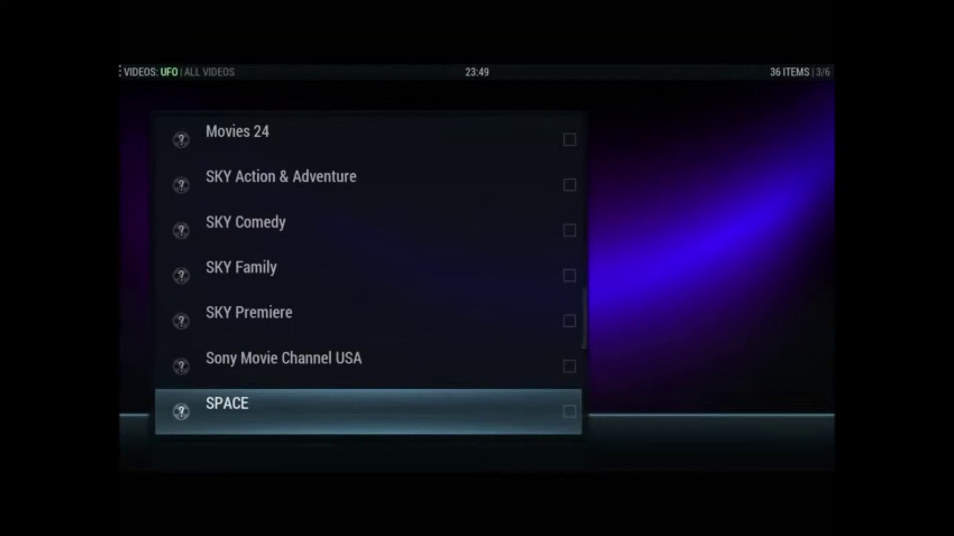
key(Up)
key(Up)
key(Up)
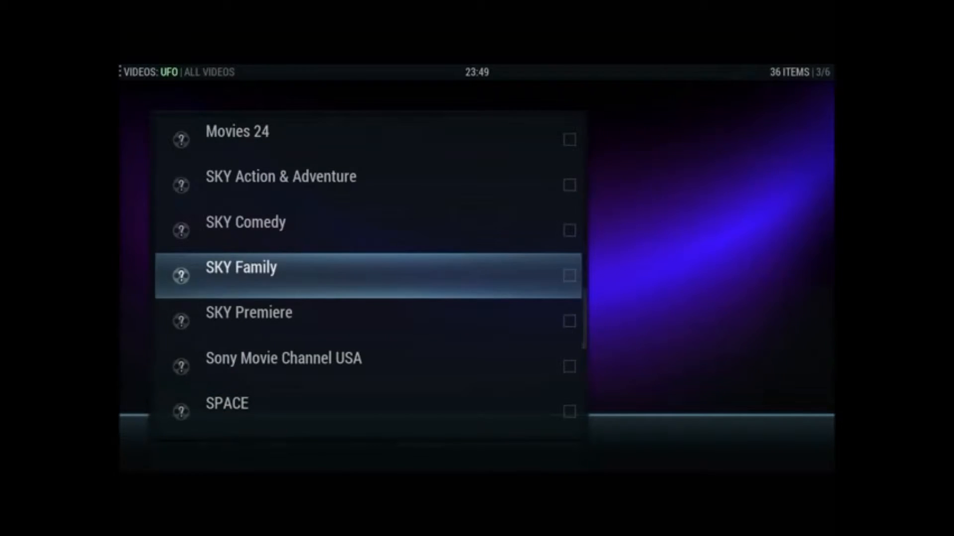
key(Up)
key(Up)
key(Up)
key(Down)
key(Down)
key(Down)
key(Up)
key(Up)
key(Down)
key(Down)
- Try to play SKY Family, retrying through the repeated UFO errors
key(Return)
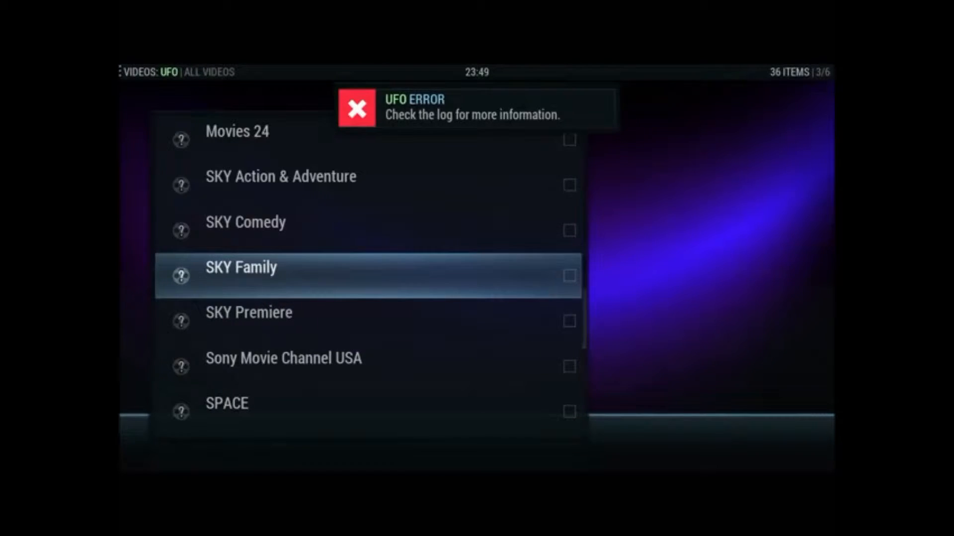
key(Return)
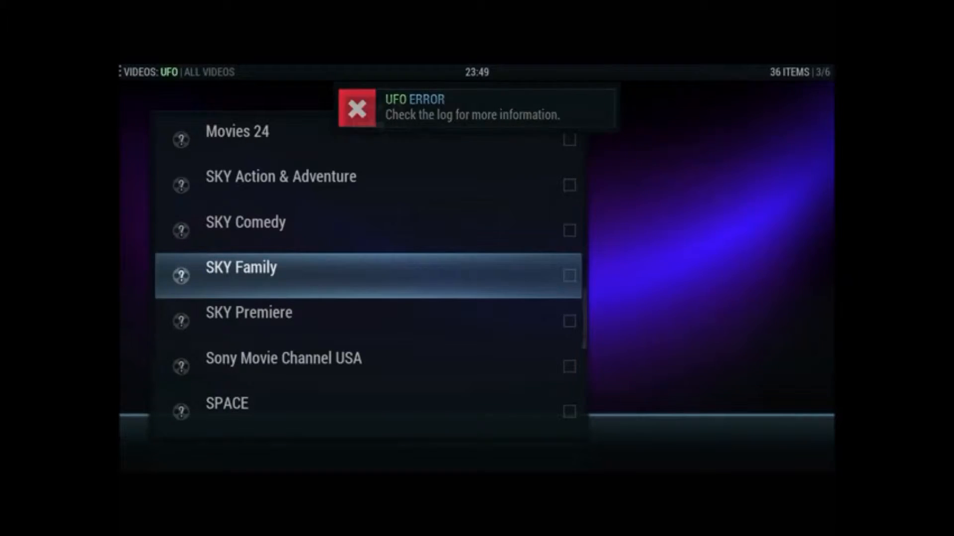
key(Return)
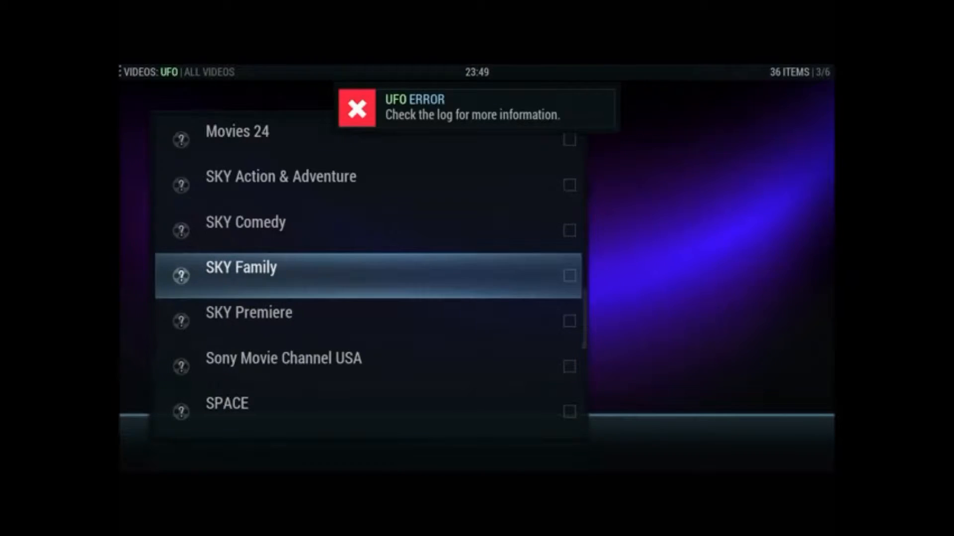
key(Return)
- Try SKY Comedy and SKY Action & Adventure, which also fail, then return to the channel categories
key(Down)
key(Down)
key(Up)
key(Up)
key(Up)
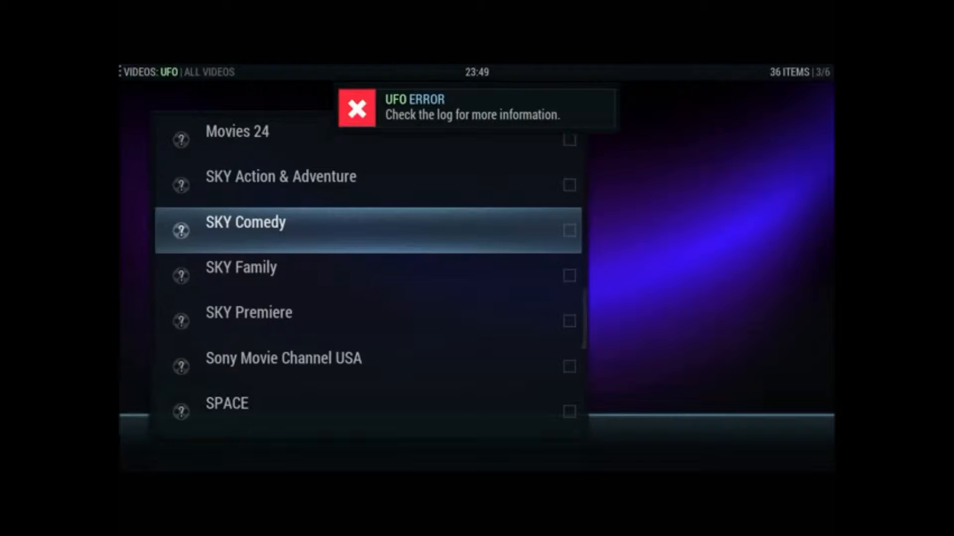
key(Return)
key(Return)
key(Up)
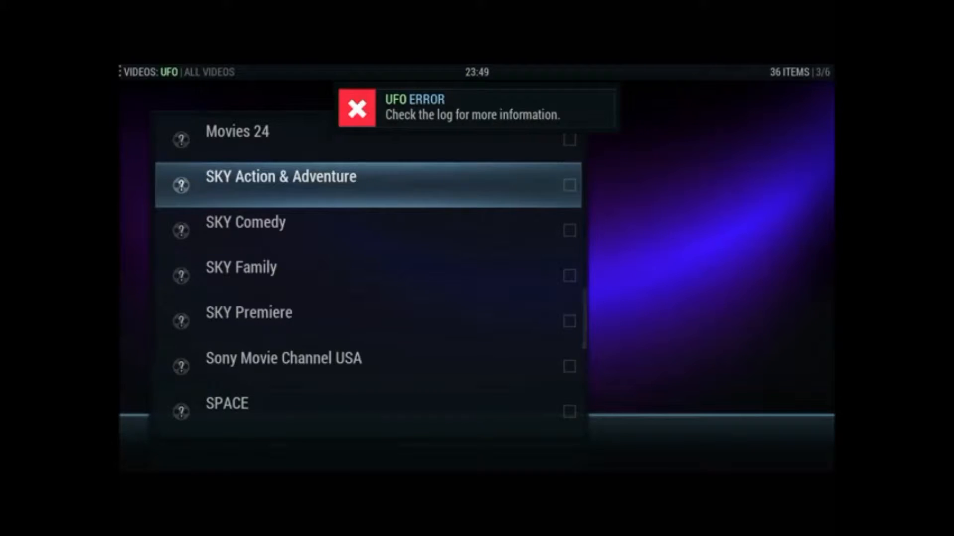
key(Return)
key(Return)
key(BackSpace)
key(Up)
key(Up)
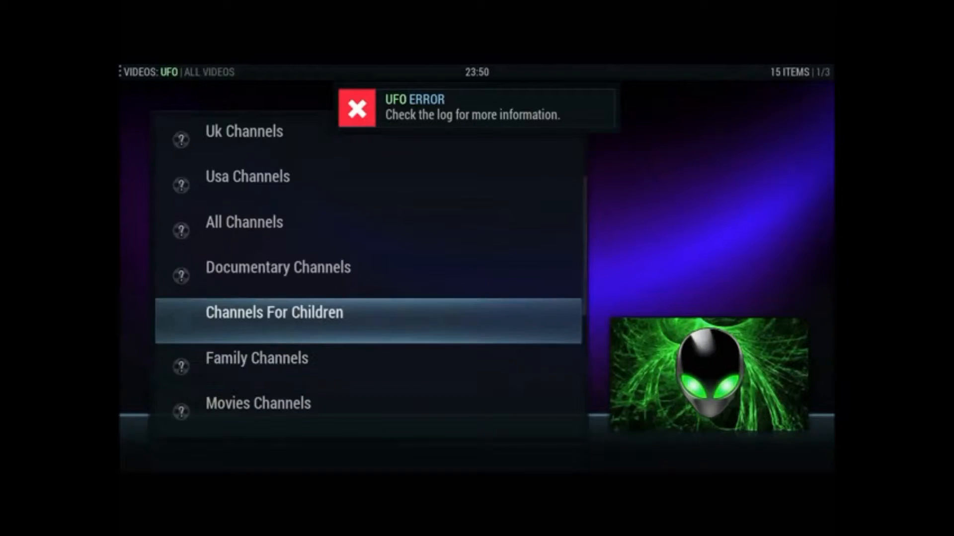
key(Up)
key(Up)
key(Up)
key(Up)
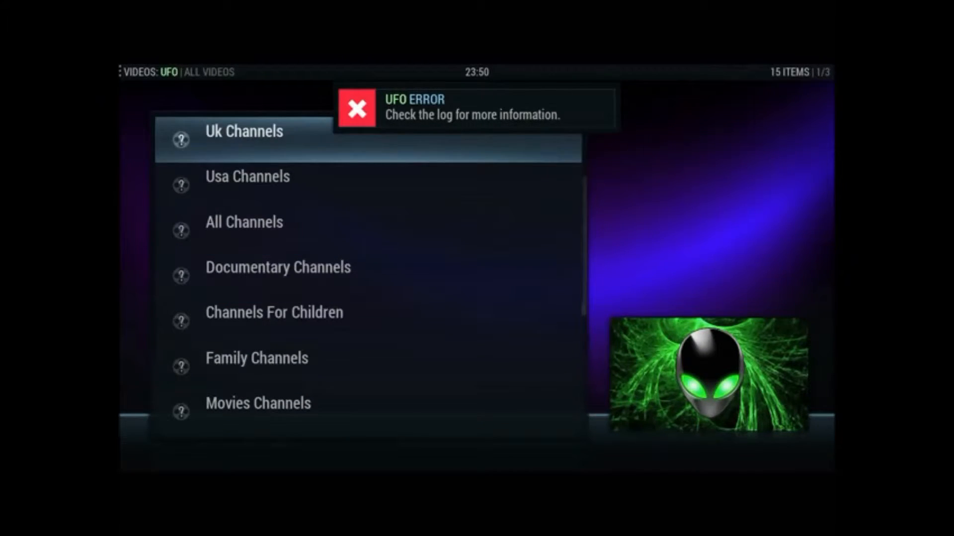
key(Return)
key(Down)
key(Down)
key(Down)
key(Down)
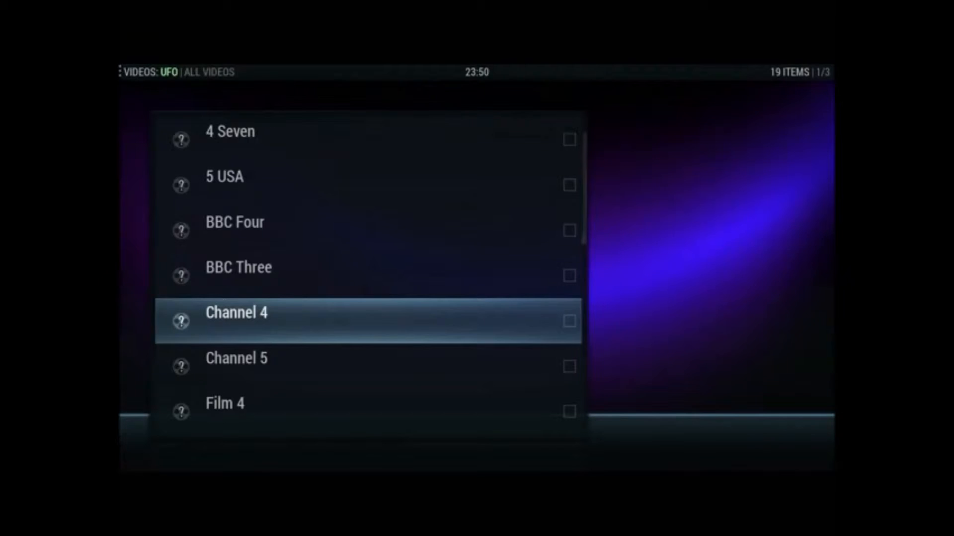
key(Return)
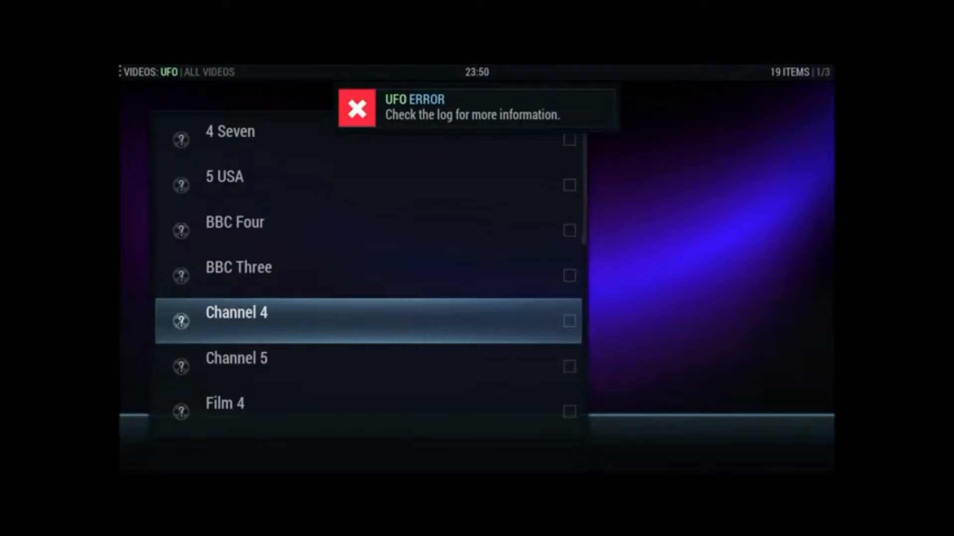
key(BackSpace)
key(Down)
key(Down)
key(Down)
key(Down)
key(Down)
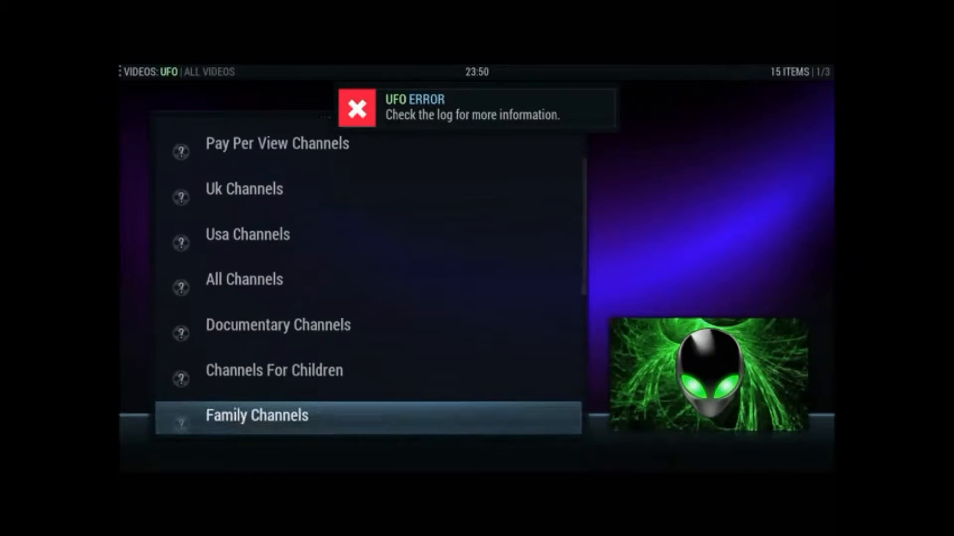
key(Down)
key(Down)
key(Down)
key(Down)
key(Up)
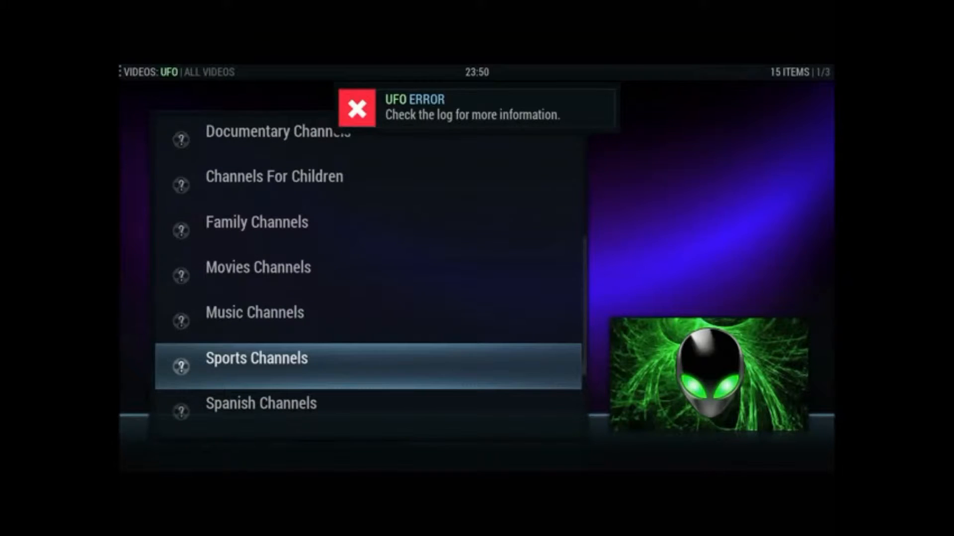
- Open Sports Channels, browse past Bein Sport and Planeta Futbol, and try to play SKY Sports News
key(Return)
key(Down)
key(Down)
key(Down)
key(Down)
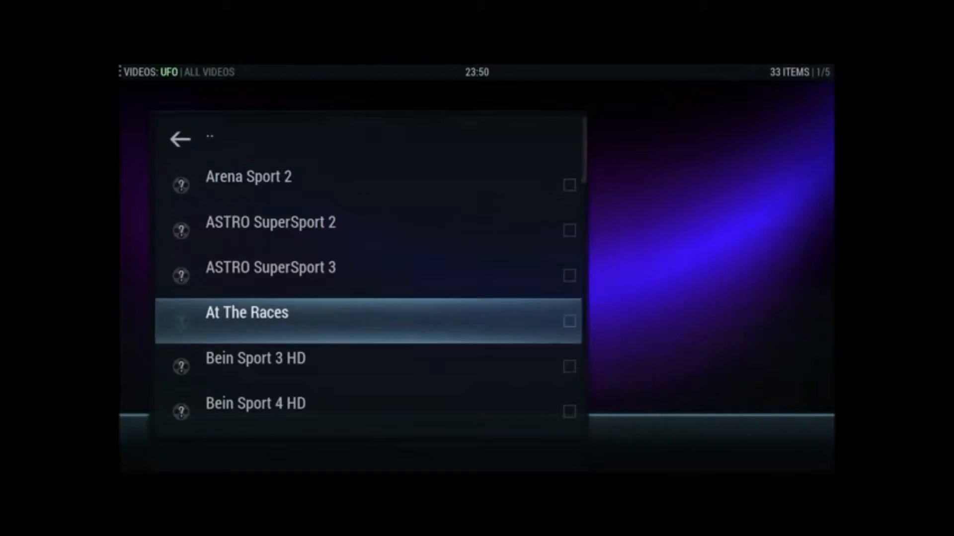
key(Down)
key(Down)
key(Down)
key(Down)
key(Down)
key(Down)
key(Down)
key(Down)
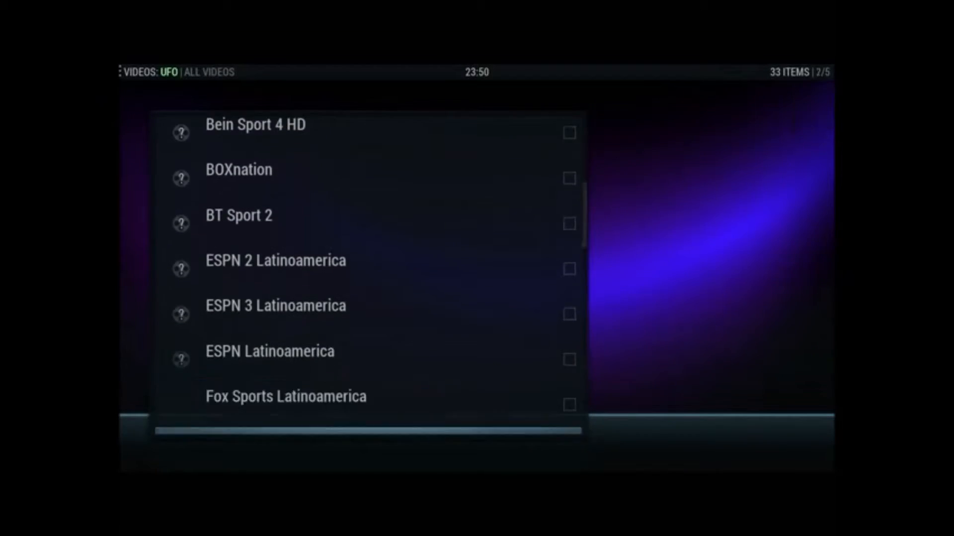
key(Down)
key(Down)
key(Down)
key(Down)
key(Down)
key(Down)
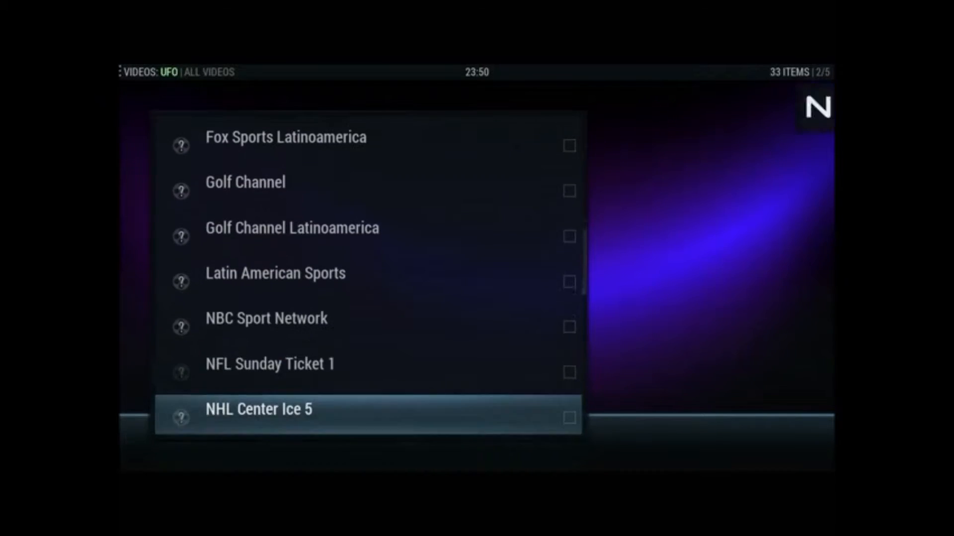
key(Down)
key(Down)
key(Down)
key(Down)
key(Down)
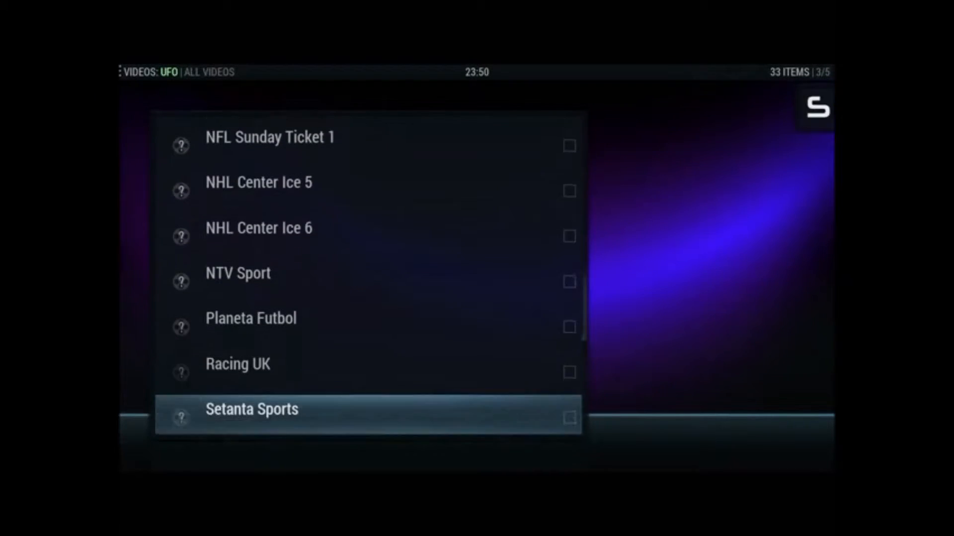
key(Down)
key(Down)
key(Up)
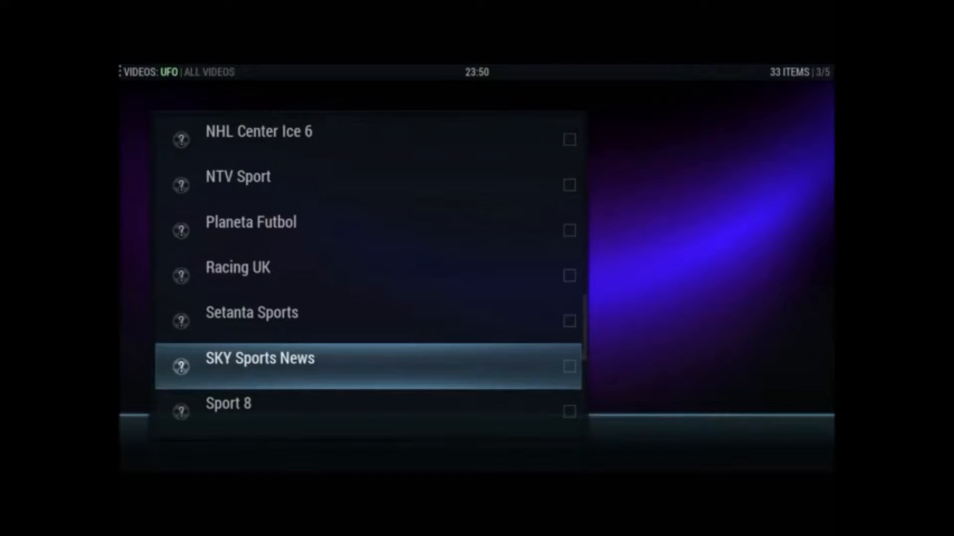
key(Return)
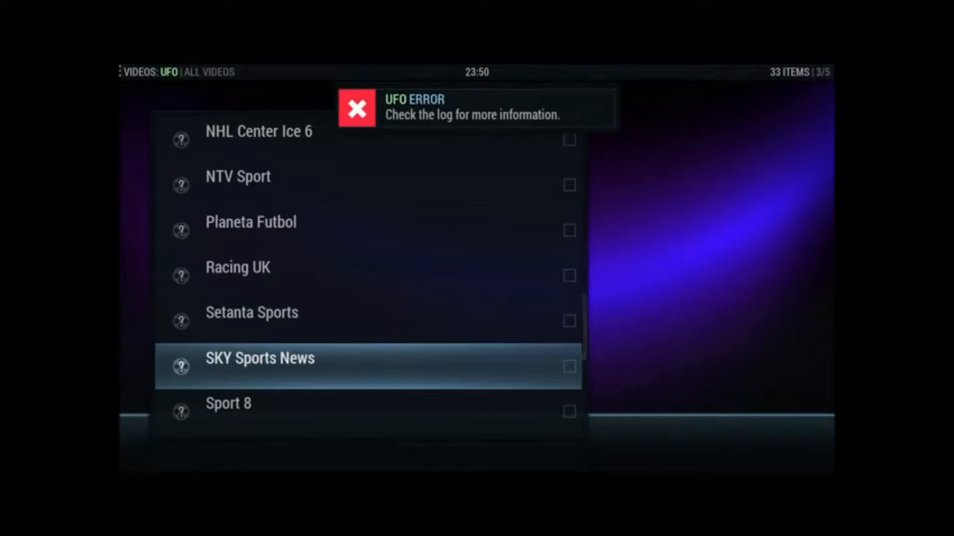
- Try Racing UK, which also fails, then back out to the video add-ons grid
key(Up)
key(Up)
key(Up)
key(Up)
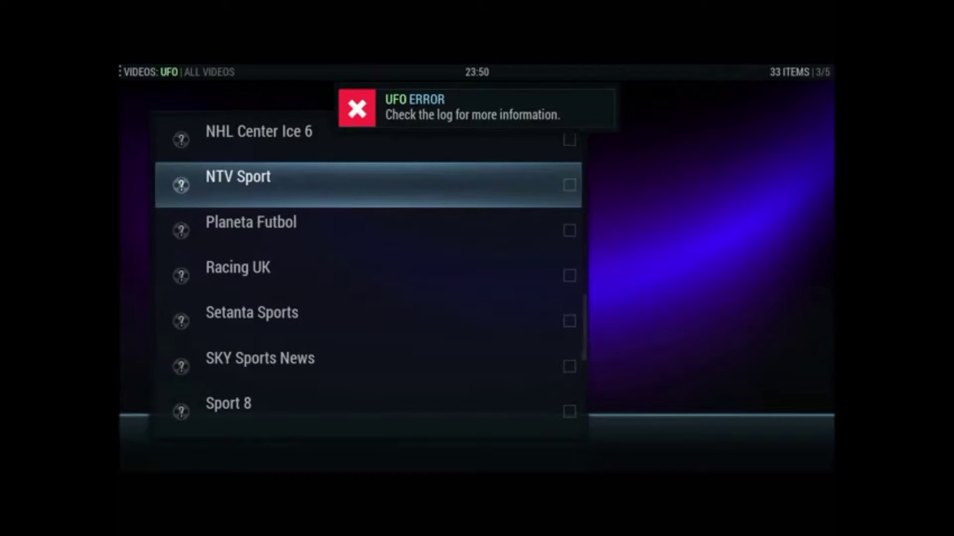
key(Down)
key(Down)
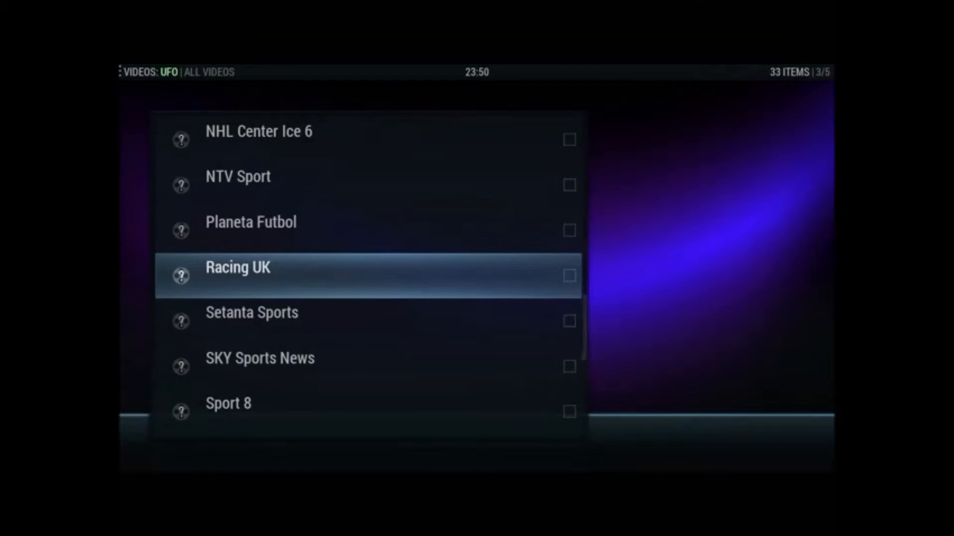
key(Return)
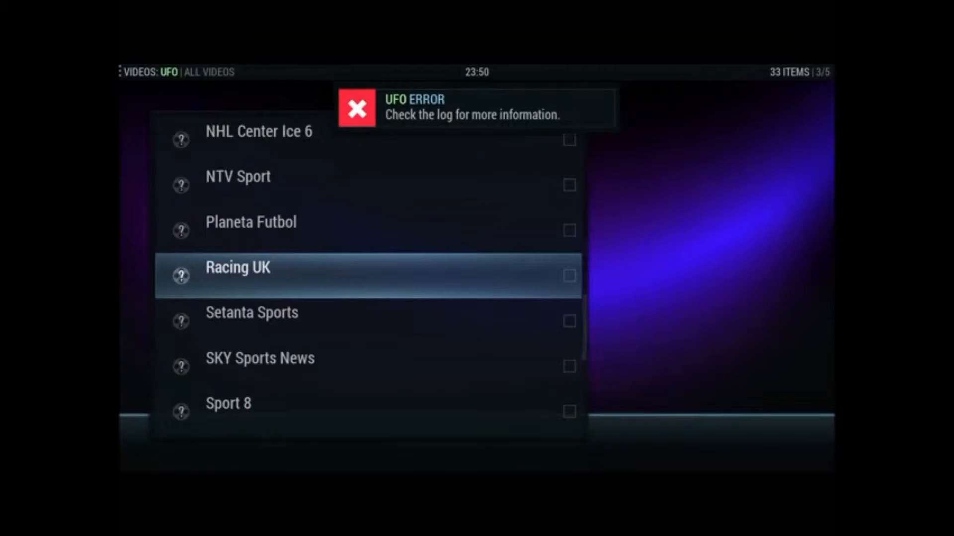
key(BackSpace)
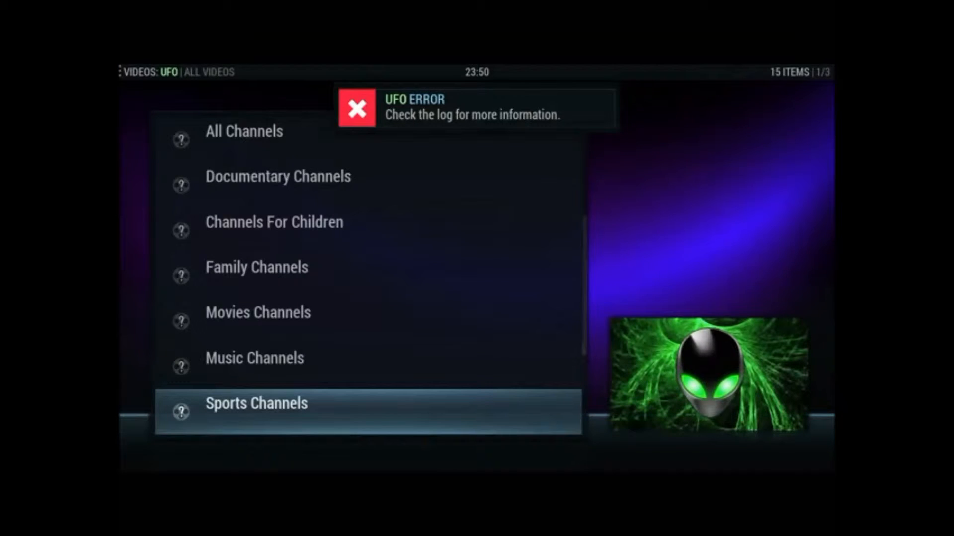
key(Return)
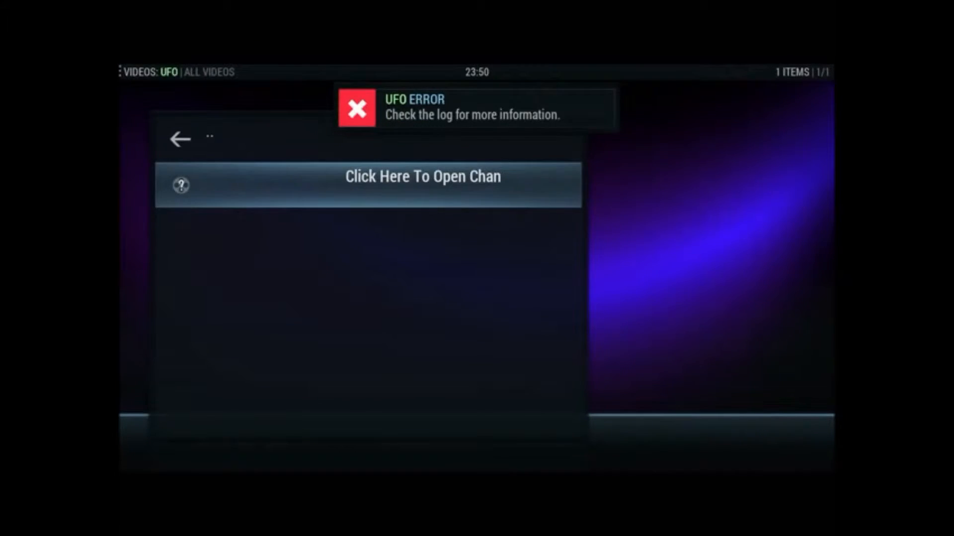
key(BackSpace)
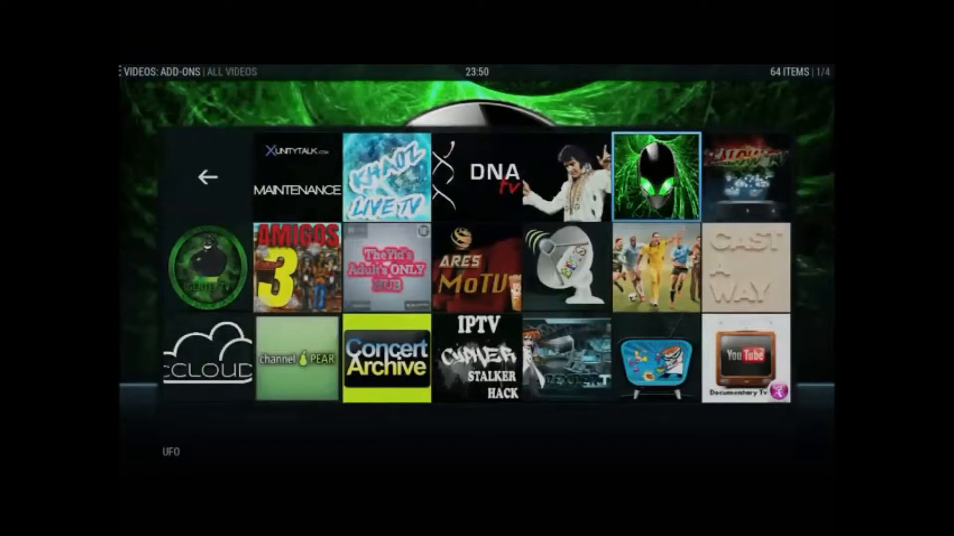
- Launch the DNA TV add-on and open its DNA TV channel categories
key(Left)
key(Left)
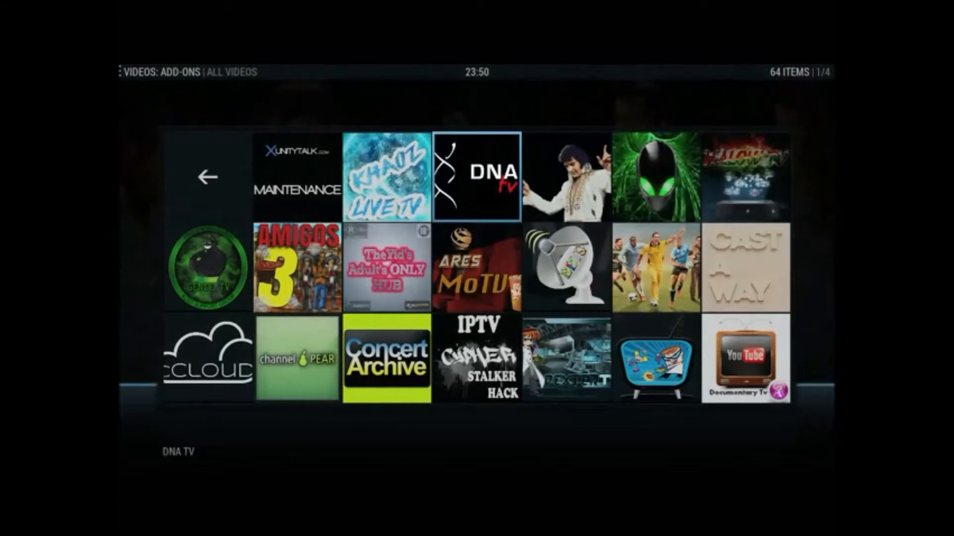
key(Return)
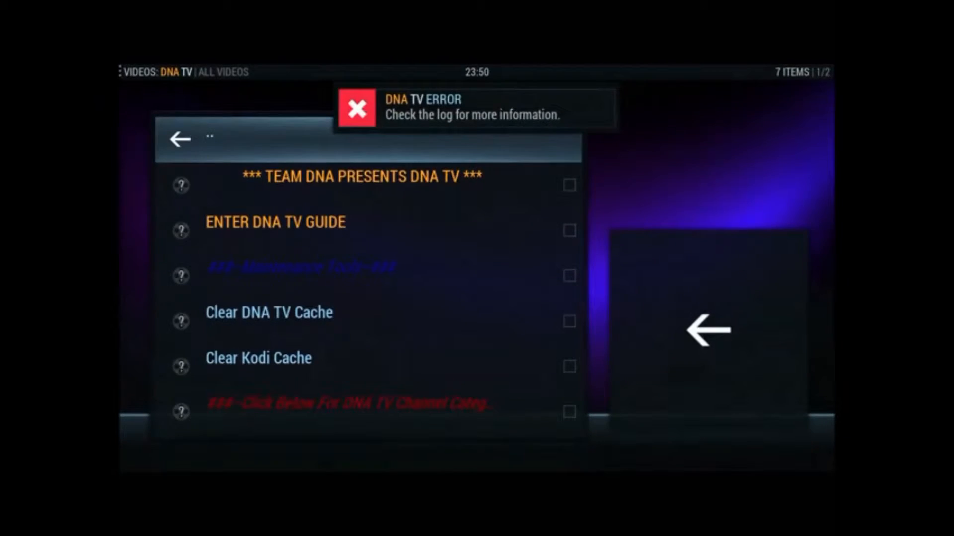
key(Down)
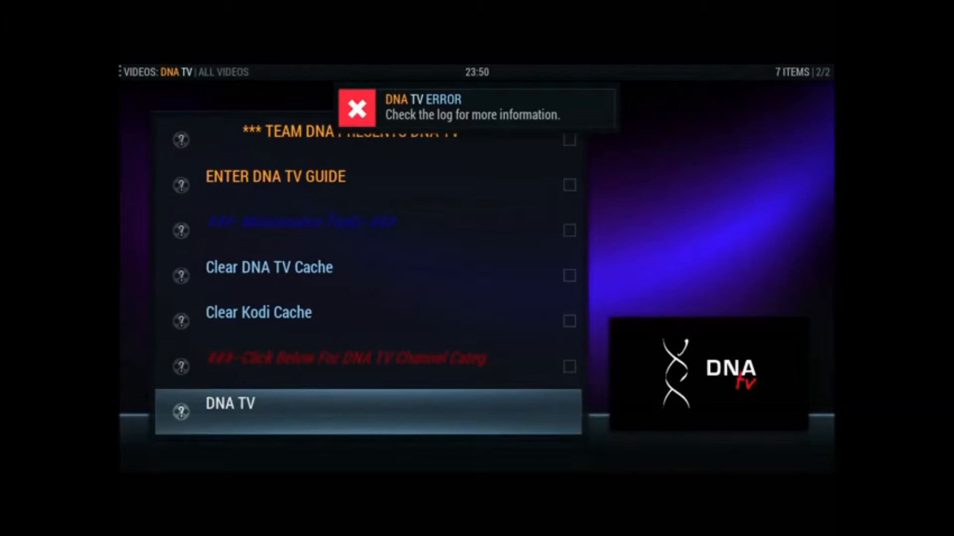
key(Return)
- Browse the DNA TV categories and open ## New Channels ##
key(Up)
key(Up)
key(Up)
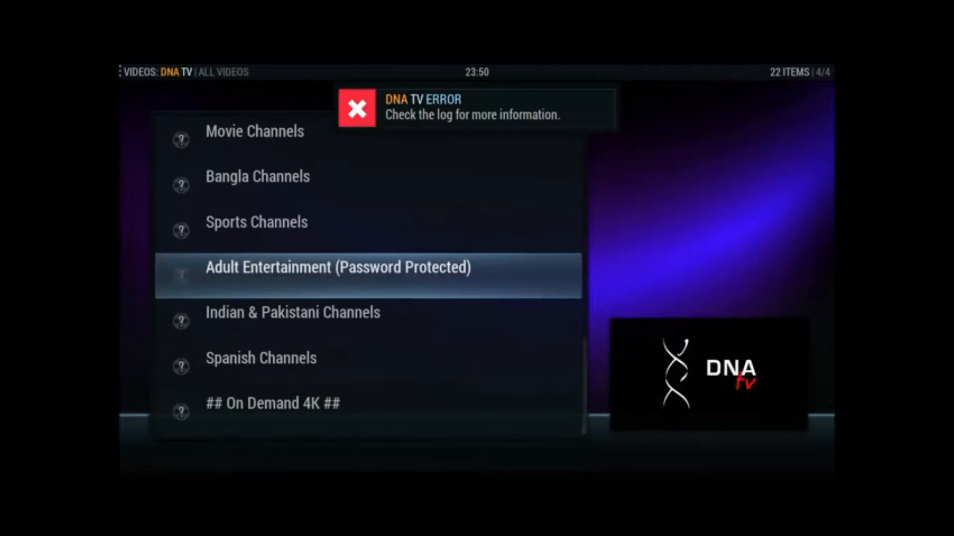
key(Up)
key(Up)
key(Up)
key(Up)
key(Up)
key(Up)
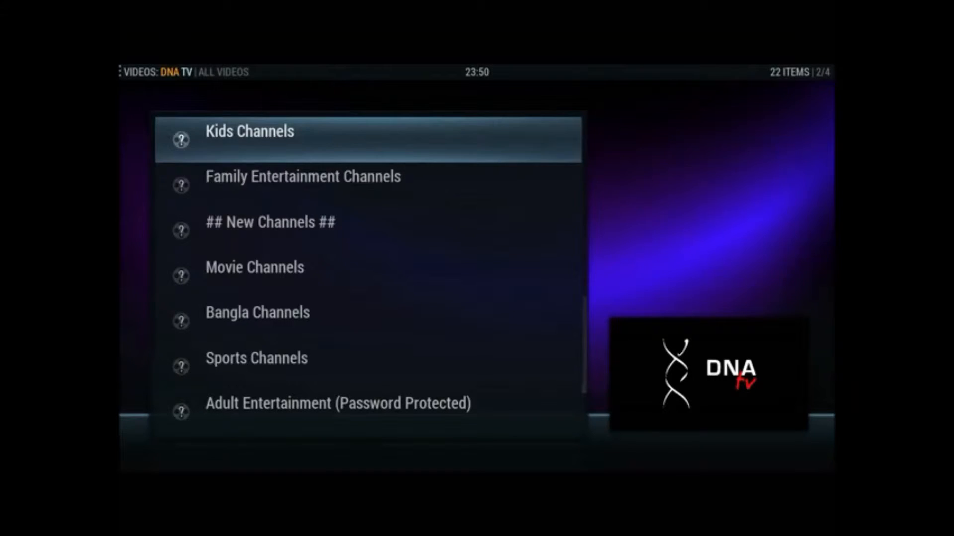
key(Down)
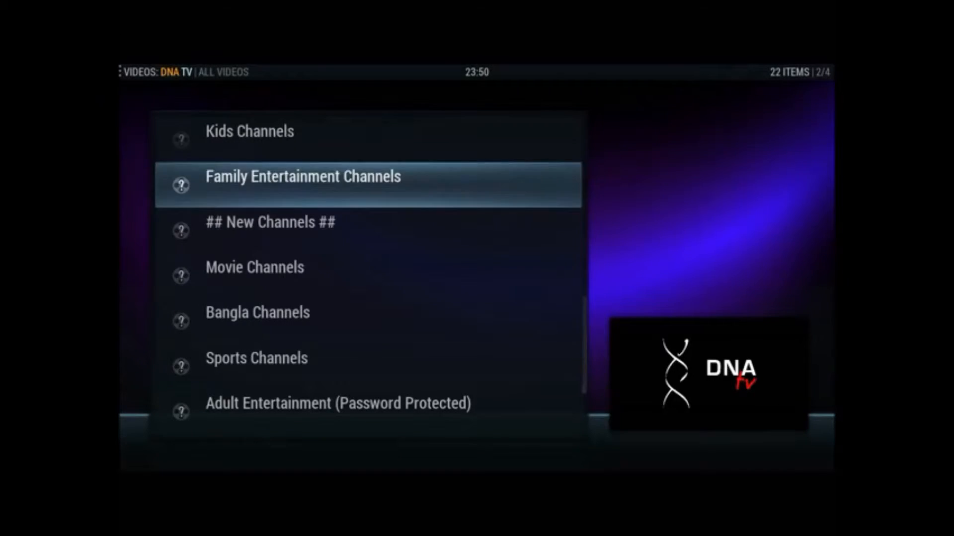
key(Down)
key(Down)
key(Down)
key(Up)
key(Up)
key(Up)
key(Up)
key(Up)
key(Down)
key(Down)
key(Down)
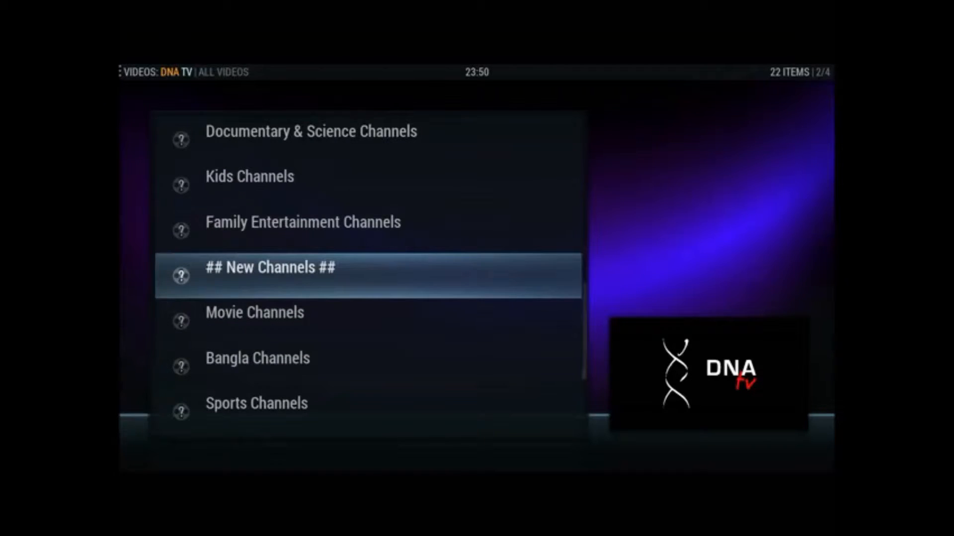
key(Return)
- Scroll through the New Channels list from TVA MONTREAL back to the top
key(Up)
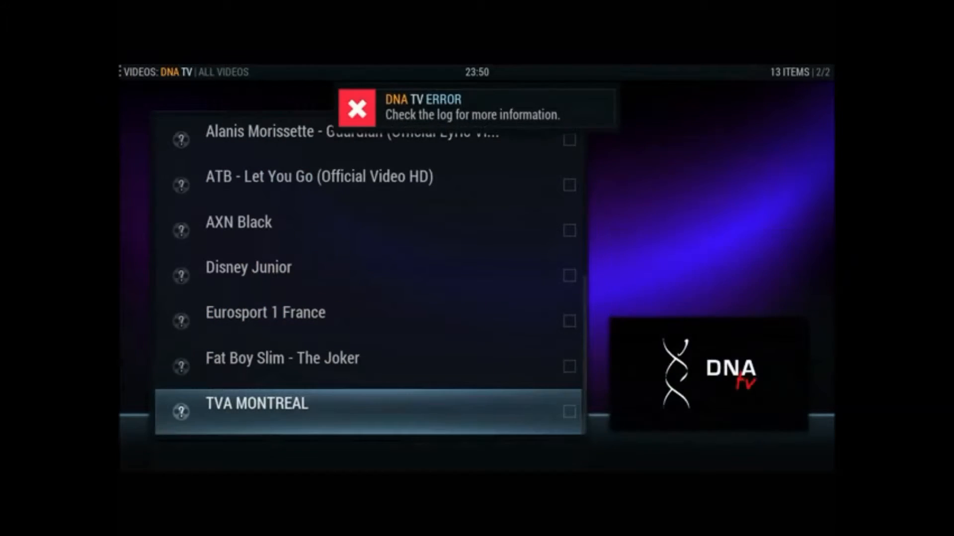
key(Up)
key(Up)
key(Up)
key(Up)
key(Up)
key(Up)
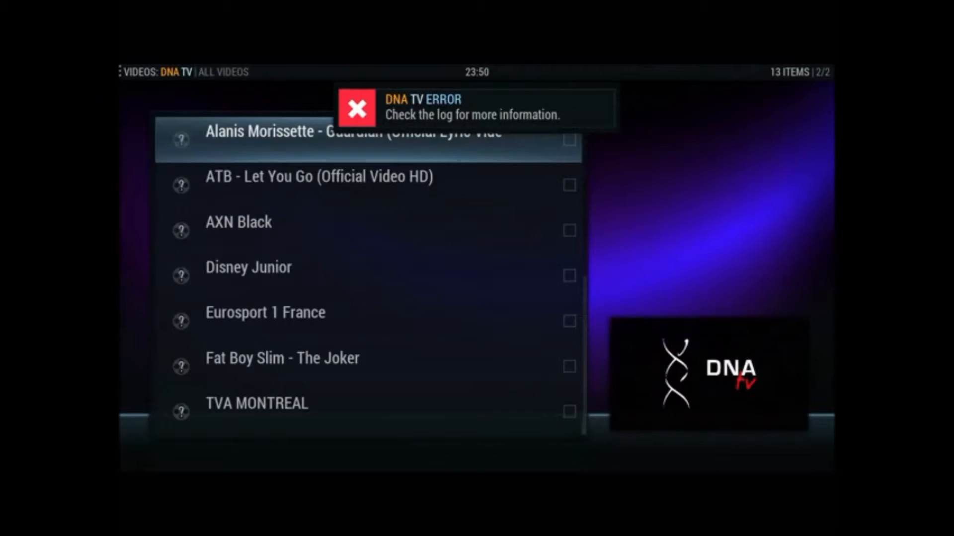
key(Up)
key(Up)
key(Up)
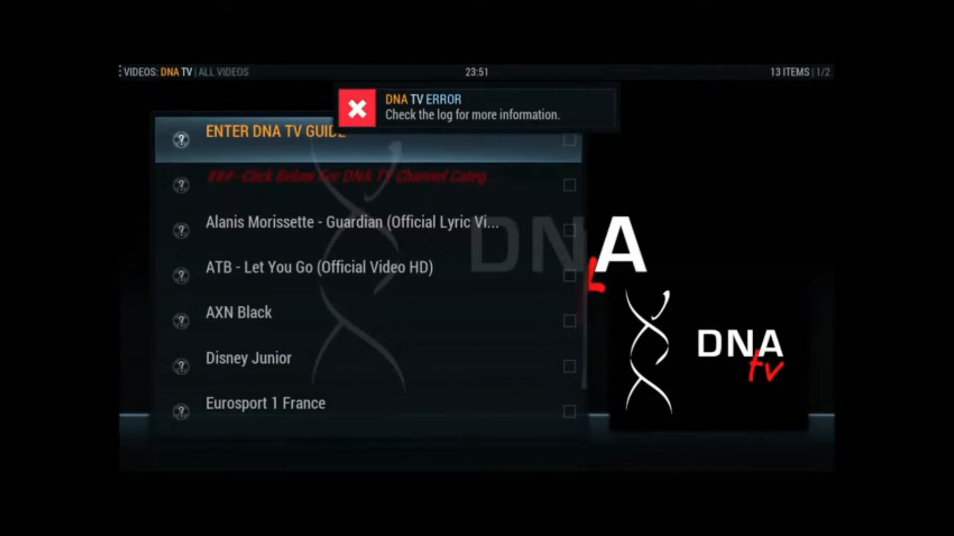
- Return to the DNA TV categories and open Uk Channels
key(Return)
key(Up)
key(Up)
key(Up)
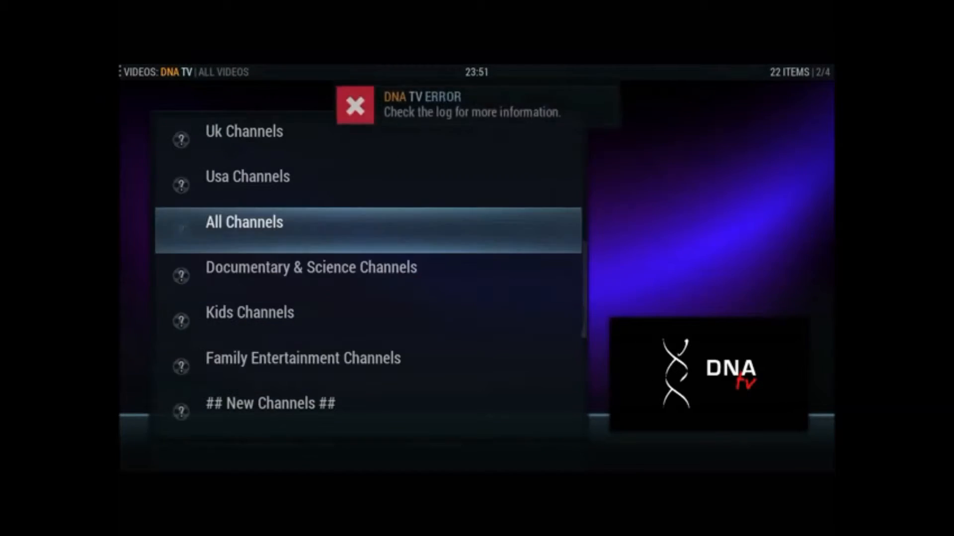
key(Up)
key(Up)
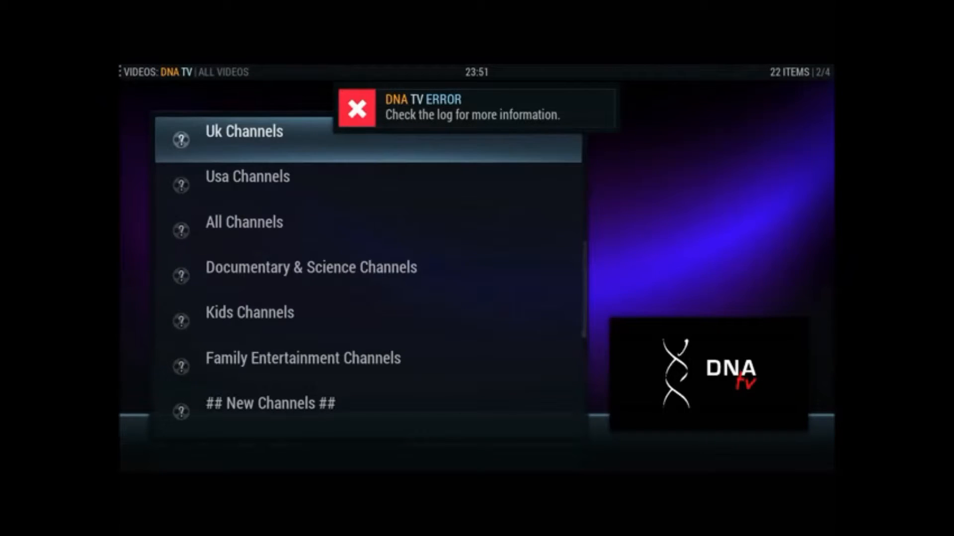
key(Return)
- Play the More 4 channel briefly, then stop playback back to the UK list
key(Up)
key(Up)
key(Up)
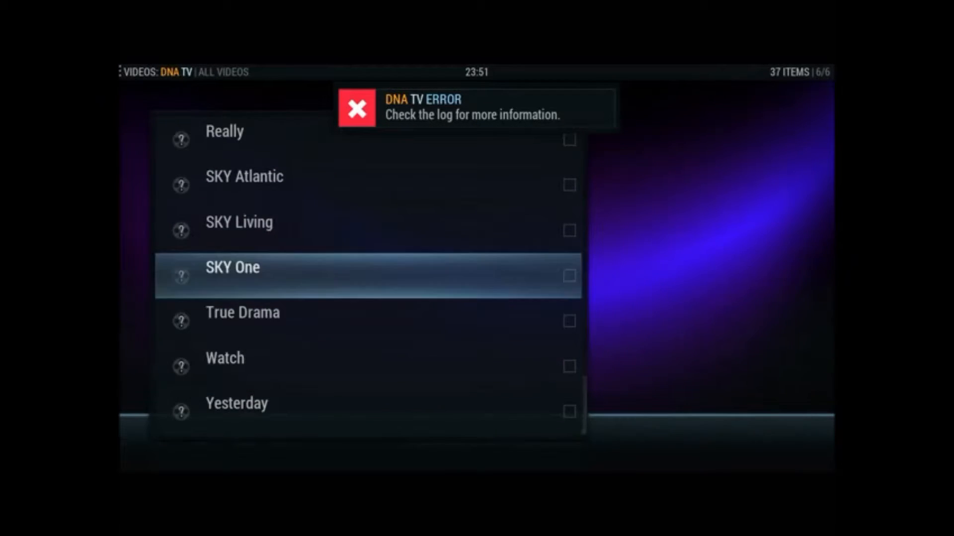
key(Up)
key(Up)
key(Up)
key(Up)
key(Up)
key(Up)
key(Up)
key(Up)
key(Down)
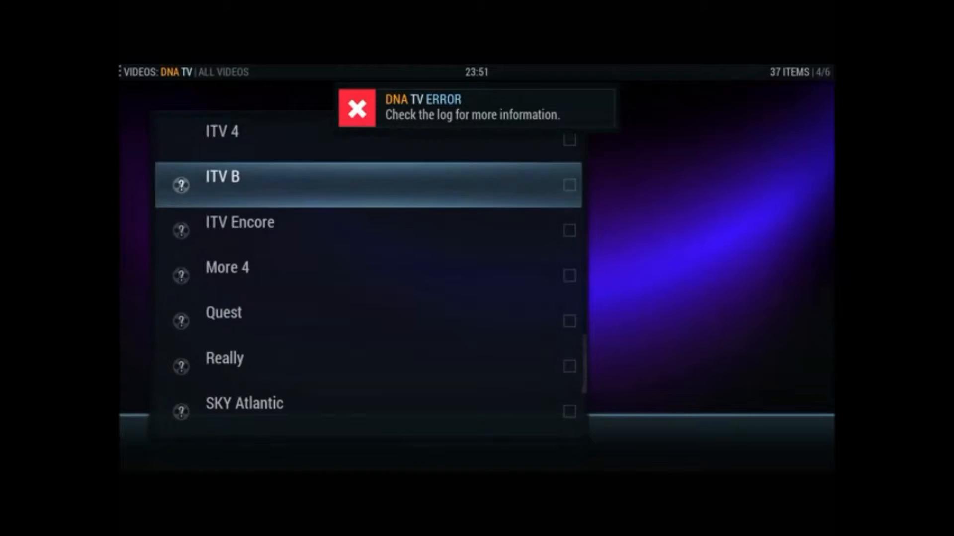
key(Down)
key(Down)
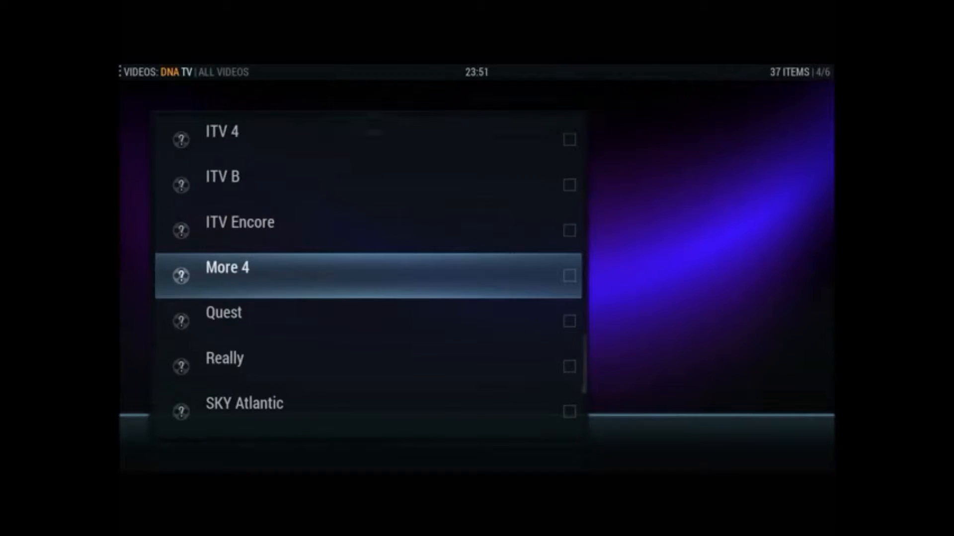
key(Return)
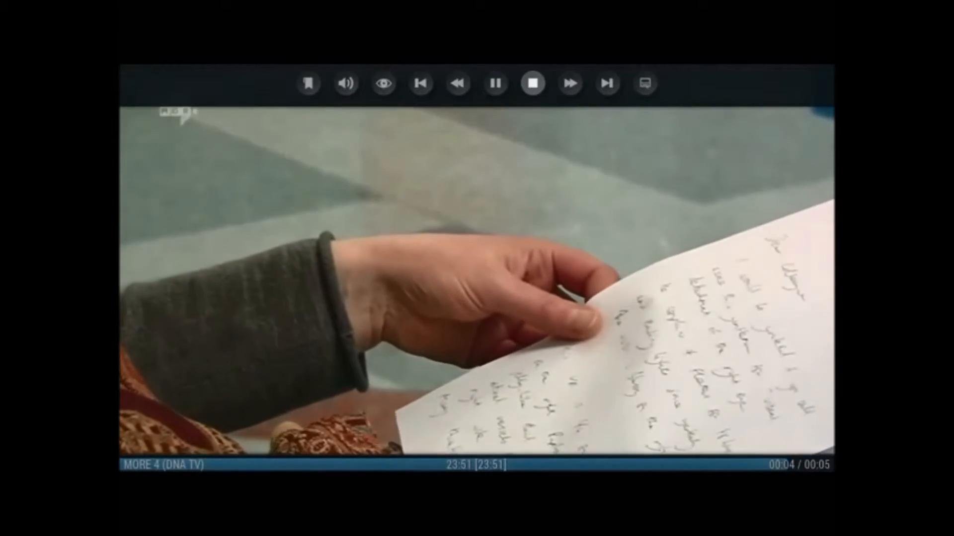
key(x)
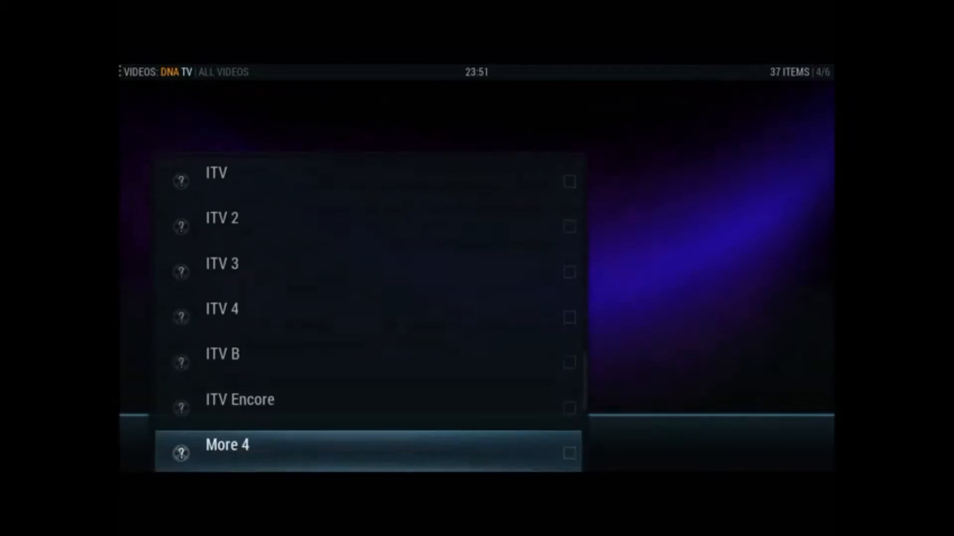
- Leave the UK list and open DNA TV's Movie Channels category
key(Down)
key(Down)
key(Down)
key(Down)
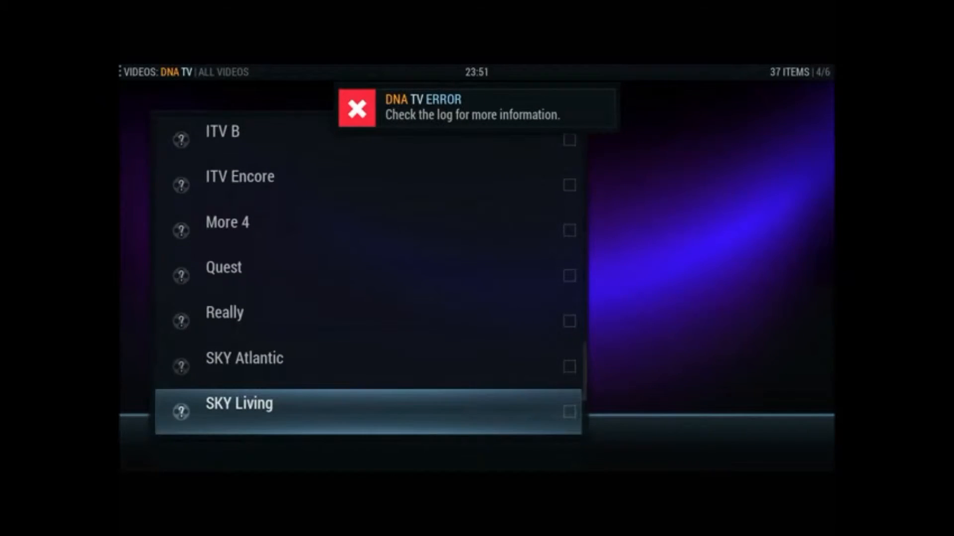
key(BackSpace)
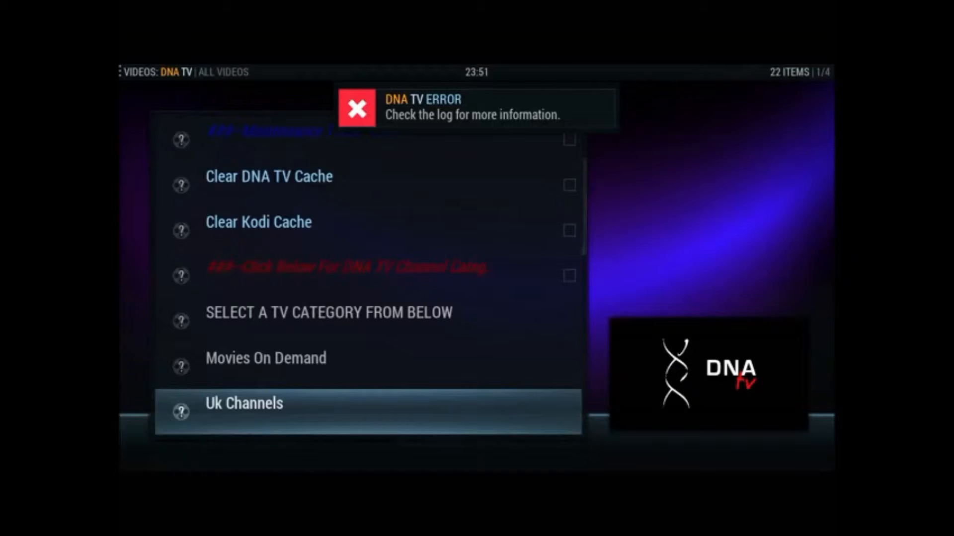
key(Down)
key(Down)
key(Down)
key(Down)
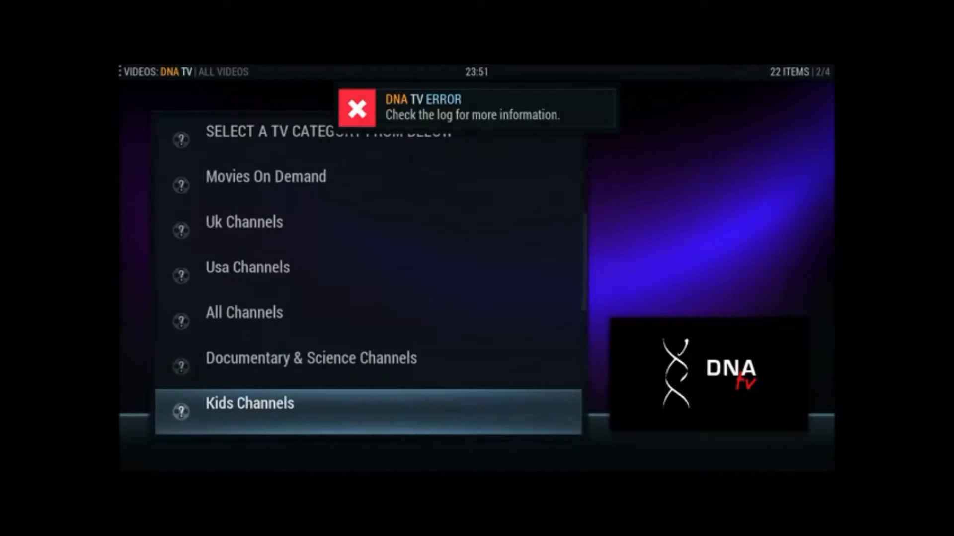
key(Down)
key(Down)
key(Down)
key(Down)
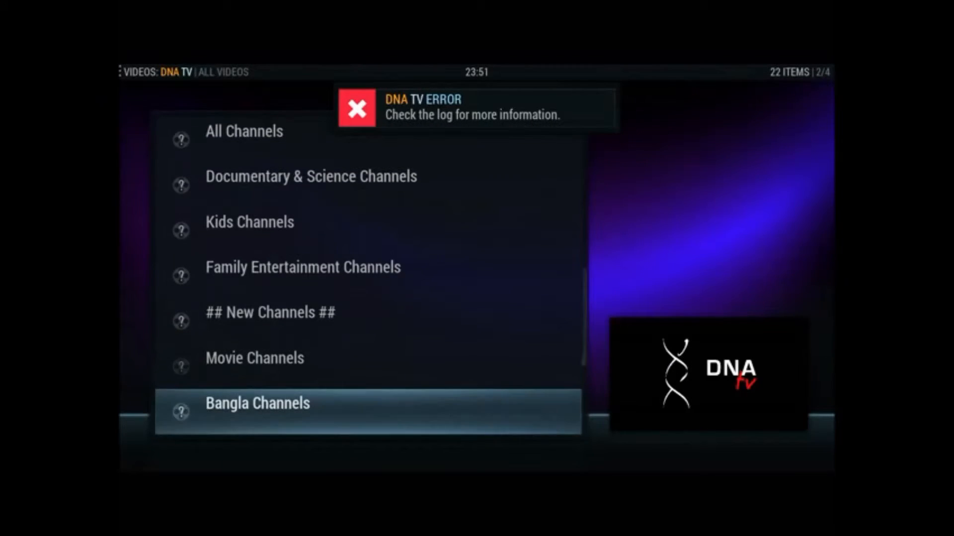
key(Up)
key(Return)
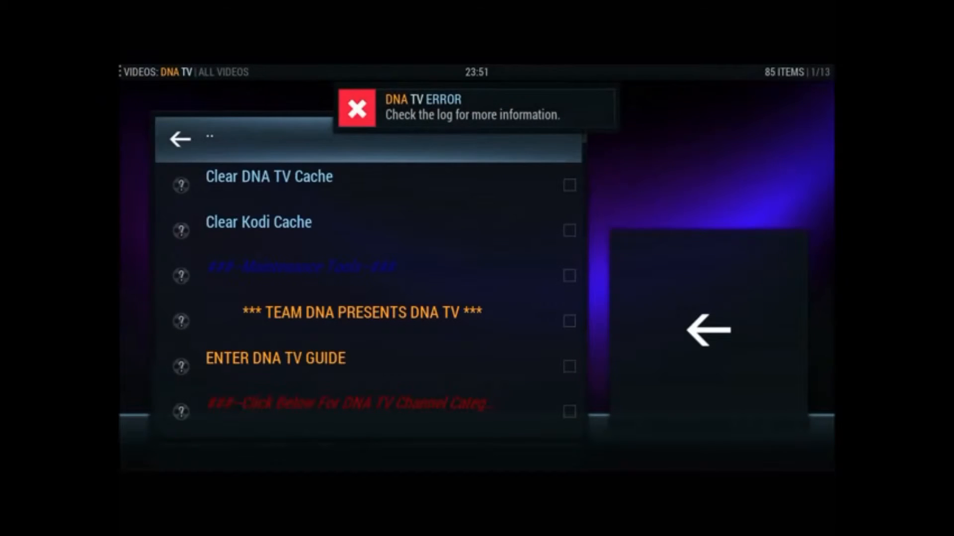
- Scroll past the HBO entries to SKY Movies Disney, start it, then stop playback
key(Down)
key(Down)
key(Down)
key(Down)
key(Down)
key(Down)
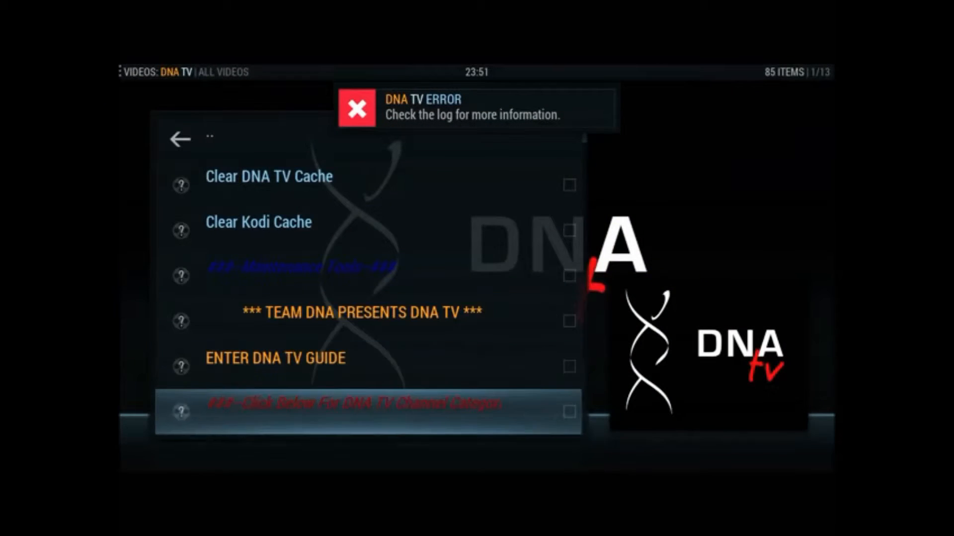
key(Down)
key(Down)
key(Down)
key(Down)
key(Down)
key(Down)
key(Down)
key(Down)
key(Down)
key(Down)
key(Down)
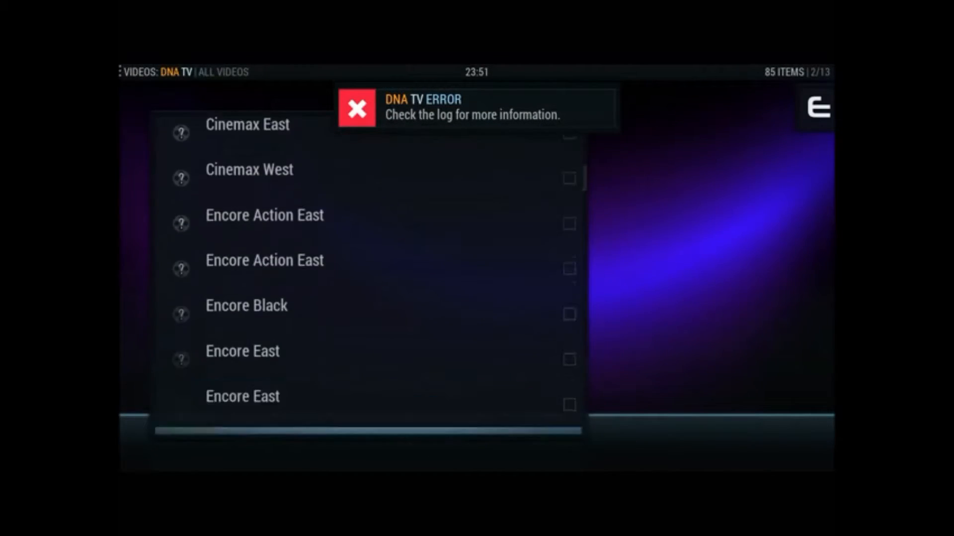
key(Down)
key(Down)
key(Down)
key(Down)
key(Down)
key(Down)
key(Down)
key(Down)
key(Down)
key(Down)
key(Down)
key(Down)
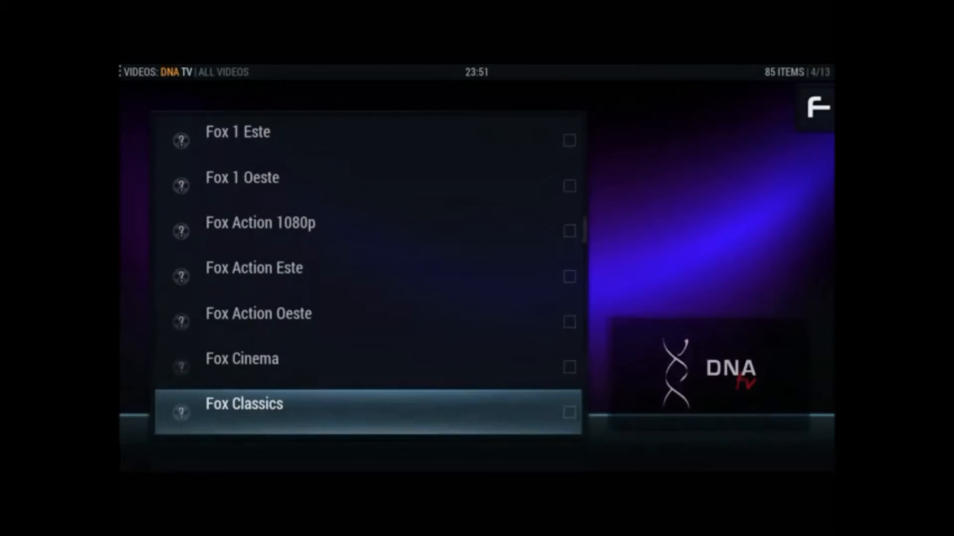
key(Down)
key(Down)
key(Down)
key(Down)
key(Down)
key(Down)
key(Down)
key(Down)
key(Down)
key(Down)
key(Down)
key(Down)
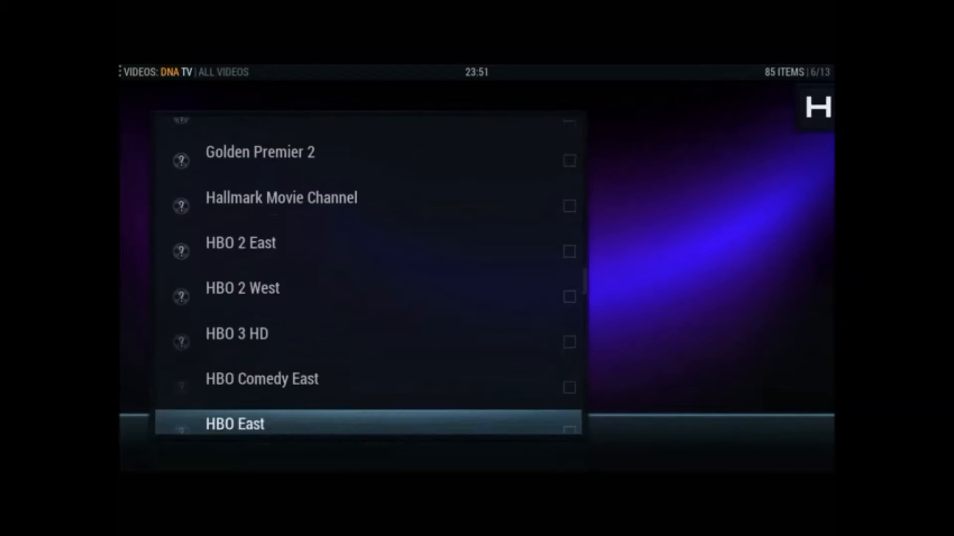
key(Down)
key(Down)
key(Down)
key(Down)
key(Down)
key(Down)
key(Down)
key(Down)
key(Down)
key(Down)
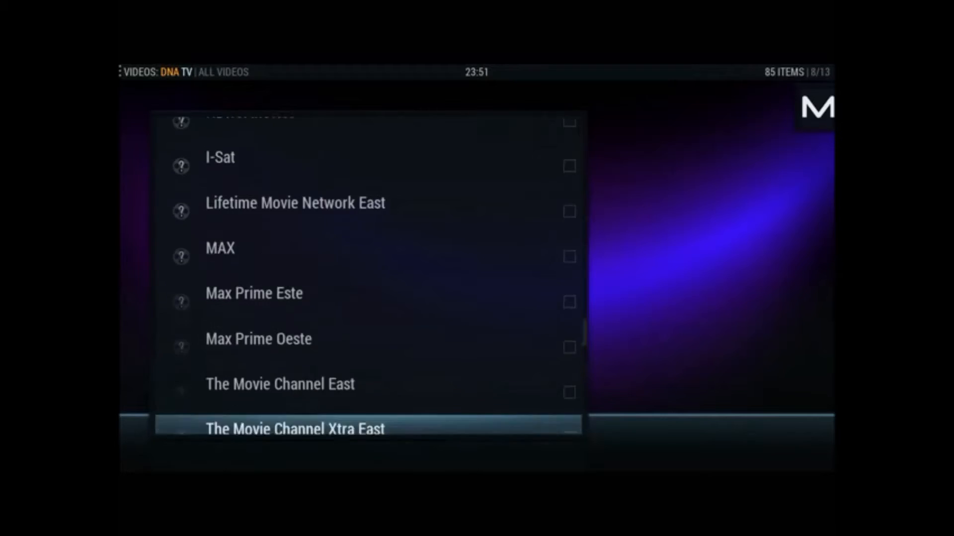
key(Down)
key(Down)
key(Down)
key(Down)
key(Up)
key(Up)
key(Up)
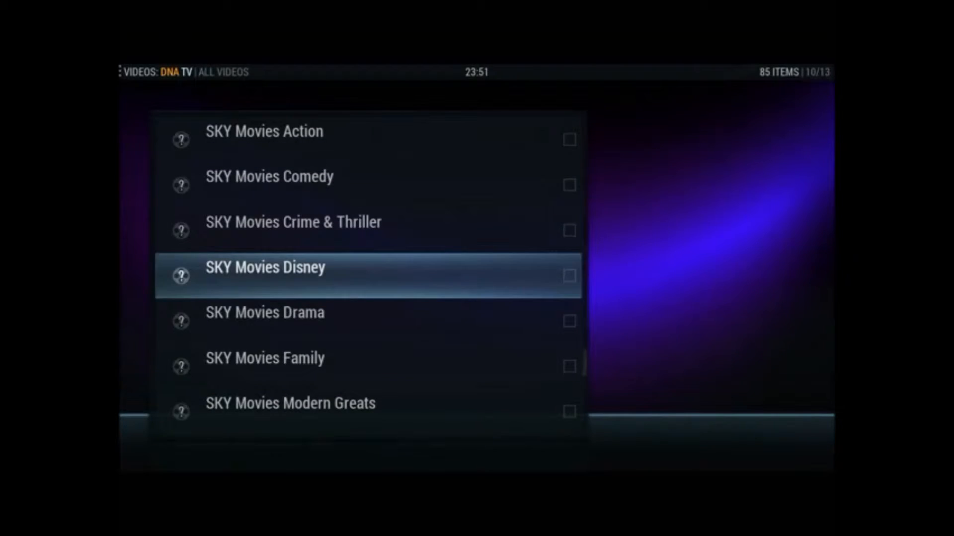
key(Return)
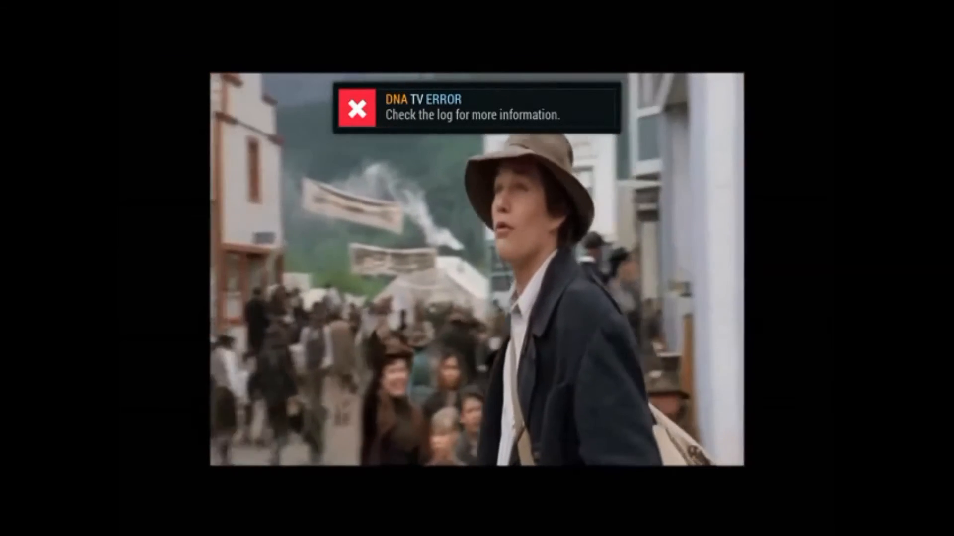
key(Return)
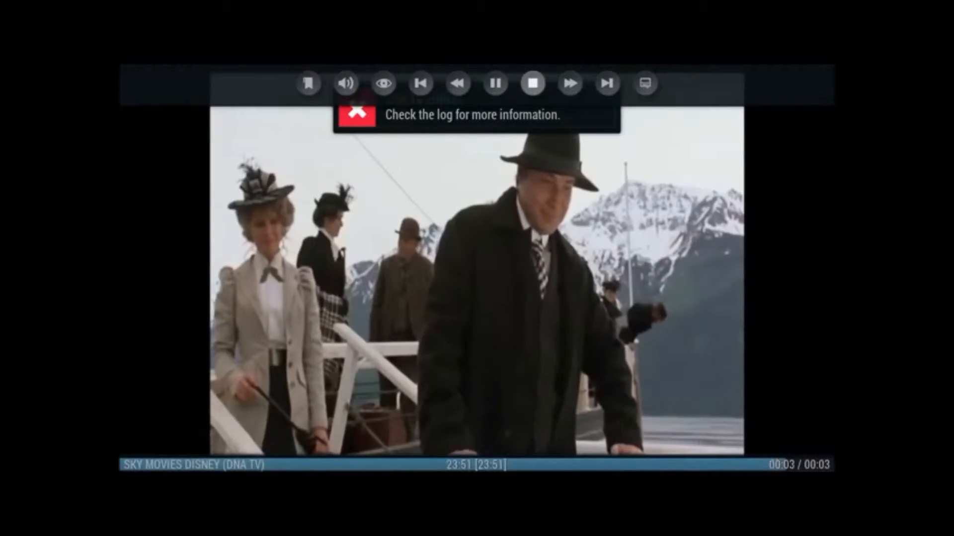
key(x)
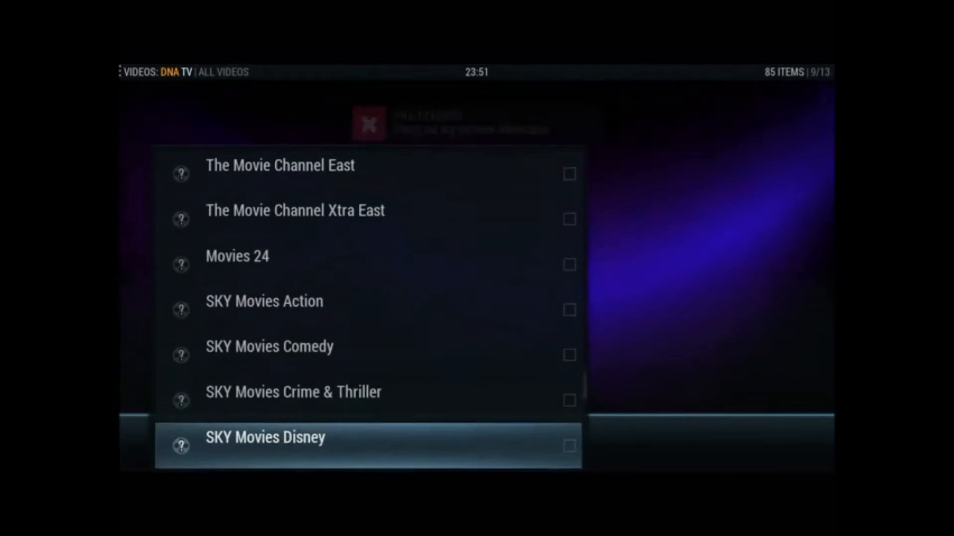
- Try SKY Movies Family repeatedly, dismissing the Server Overloaded messages
key(Up)
key(Up)
key(Up)
key(Down)
key(Down)
key(Down)
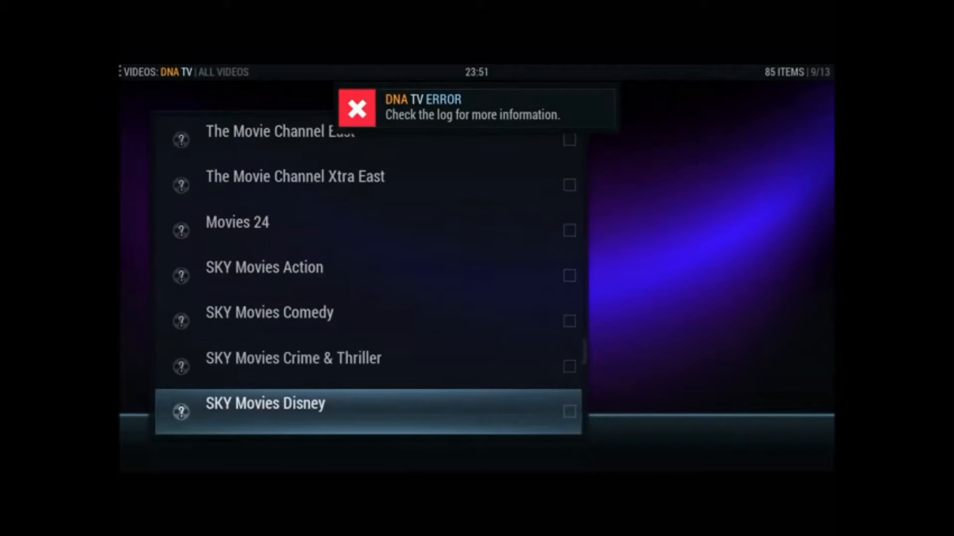
key(Down)
key(Down)
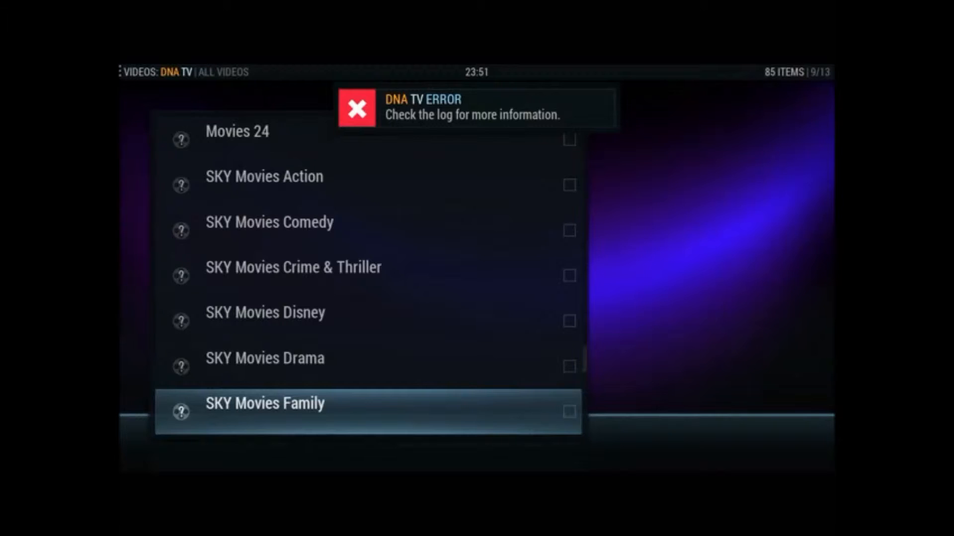
key(Return)
key(Return)
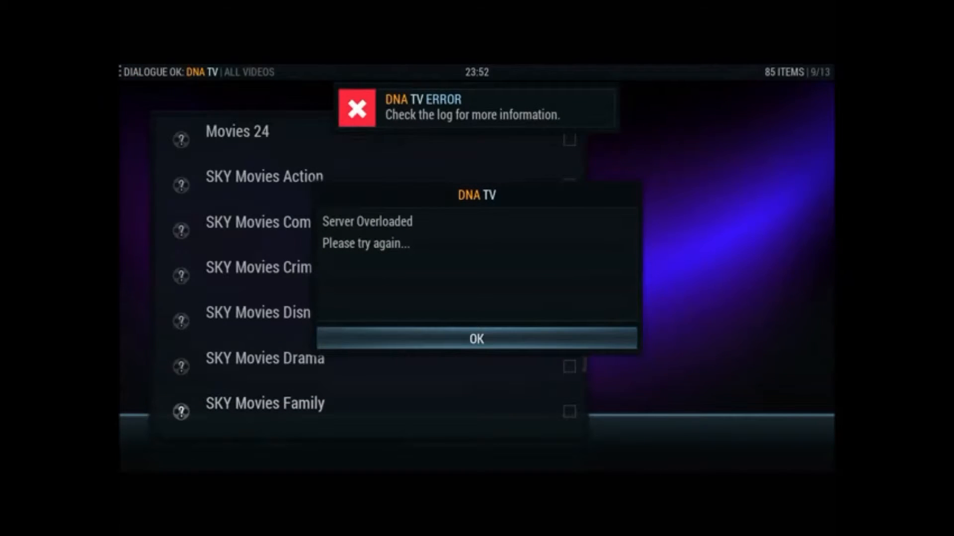
key(Return)
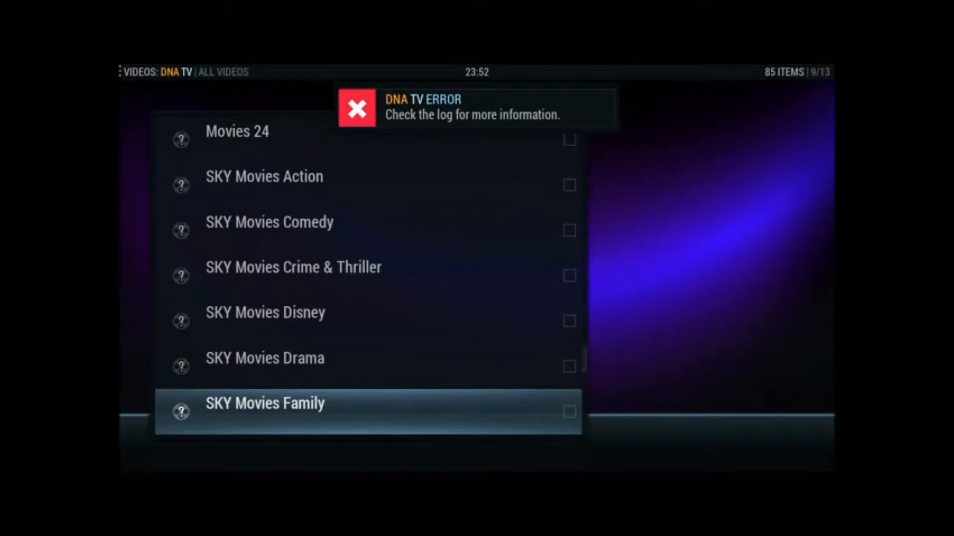
key(Return)
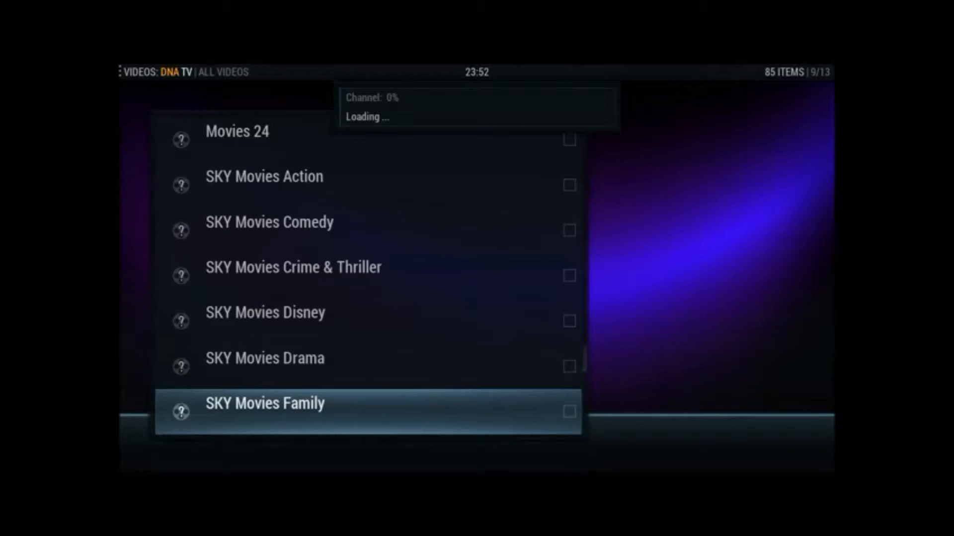
- Try SKY Movies Drama, dismiss its overload error and return to the categories
key(Up)
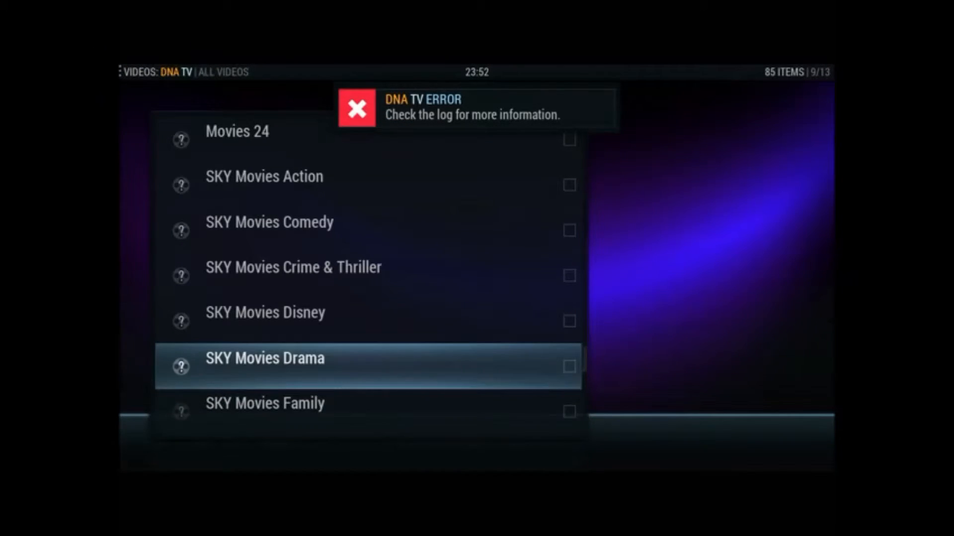
key(Return)
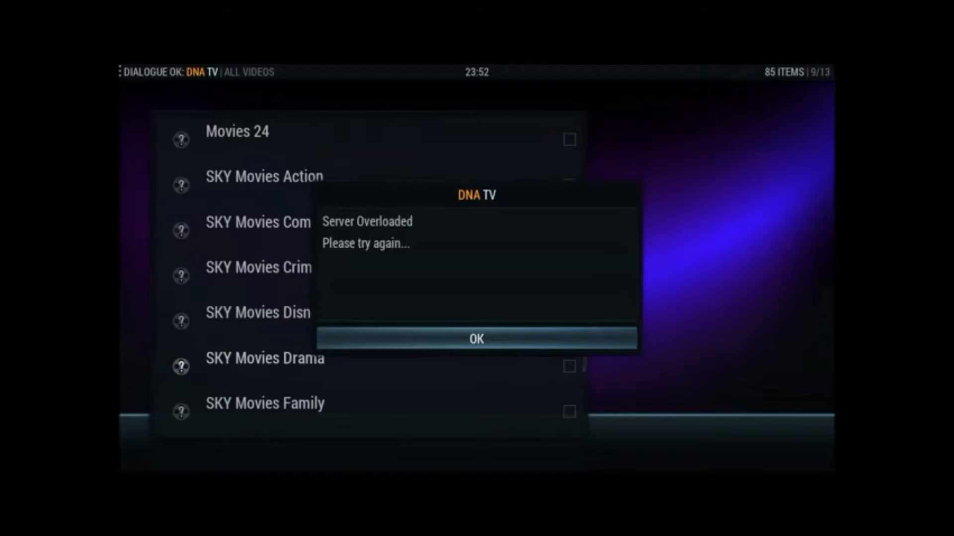
key(Return)
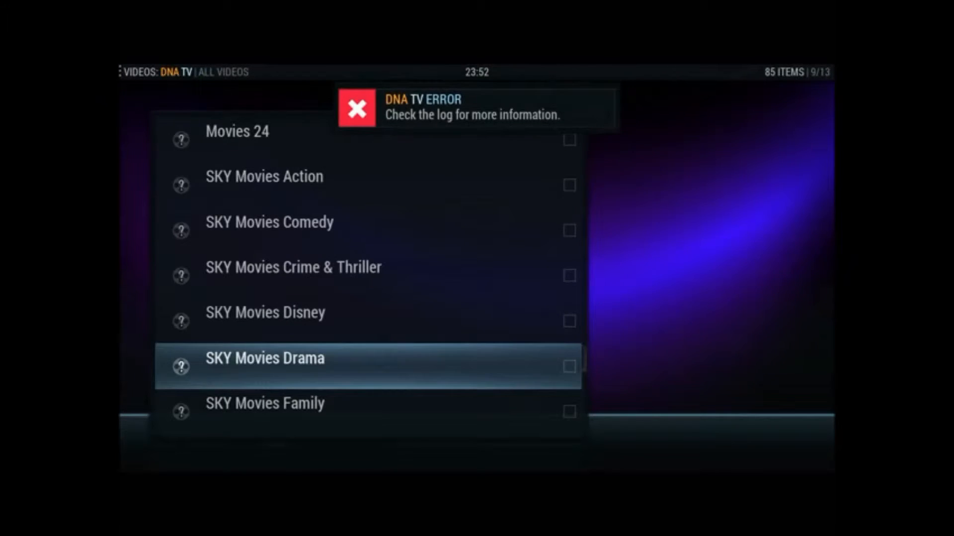
key(BackSpace)
- Select and open DNA TV's Sports Channels category
key(Down)
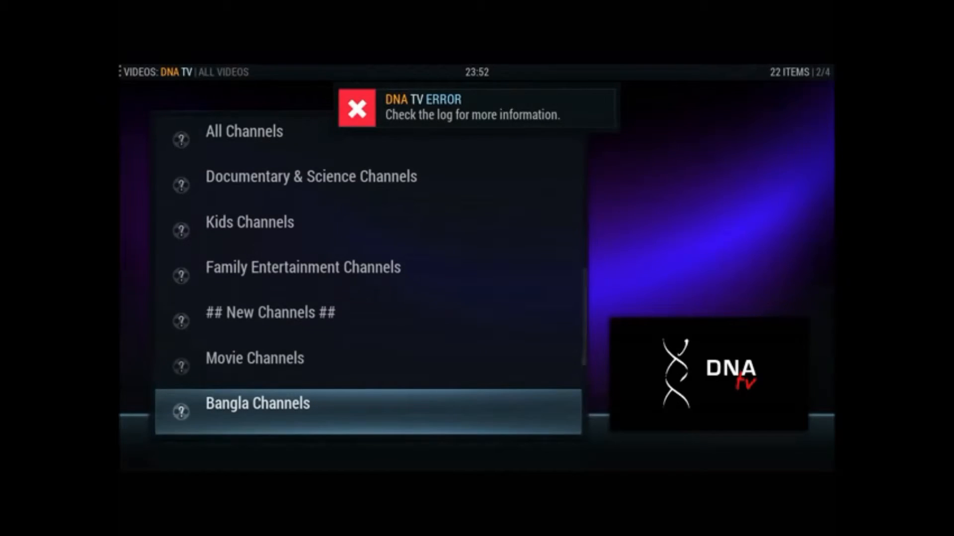
key(Down)
key(Down)
key(Up)
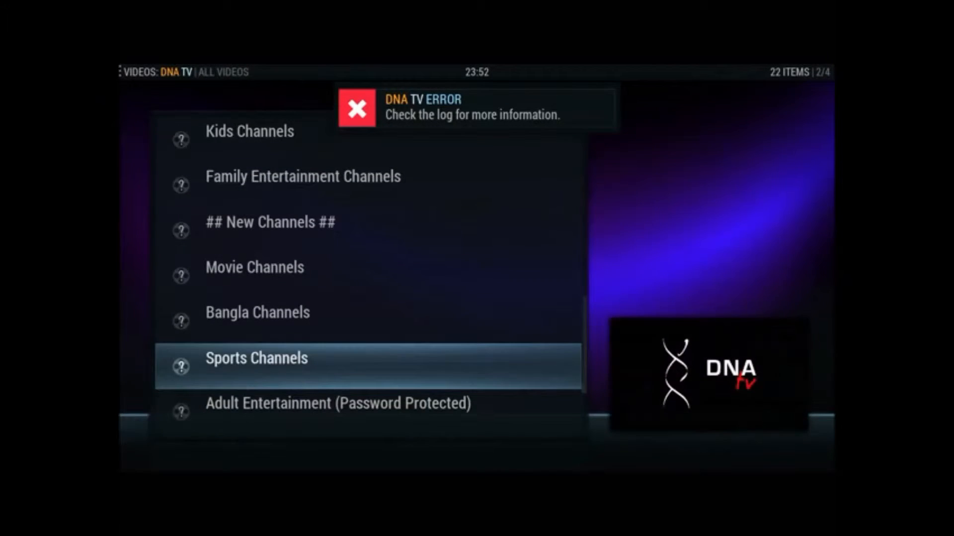
key(BackSpace)
- Scroll the 162-channel sports list past ESPN, Fox Sports, NFL and Pac-12 to SKY Sports 1 and start loading it
key(Down)
key(Down)
key(Down)
key(Down)
key(Down)
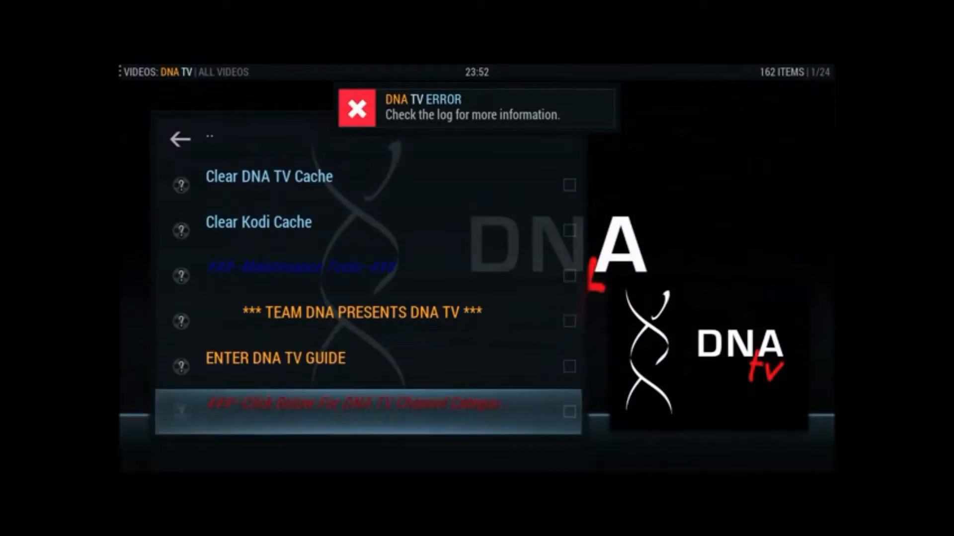
key(Down)
key(Down)
key(Down)
key(Down)
key(Down)
key(Down)
key(Down)
key(Down)
key(Down)
key(Down)
key(Down)
key(Down)
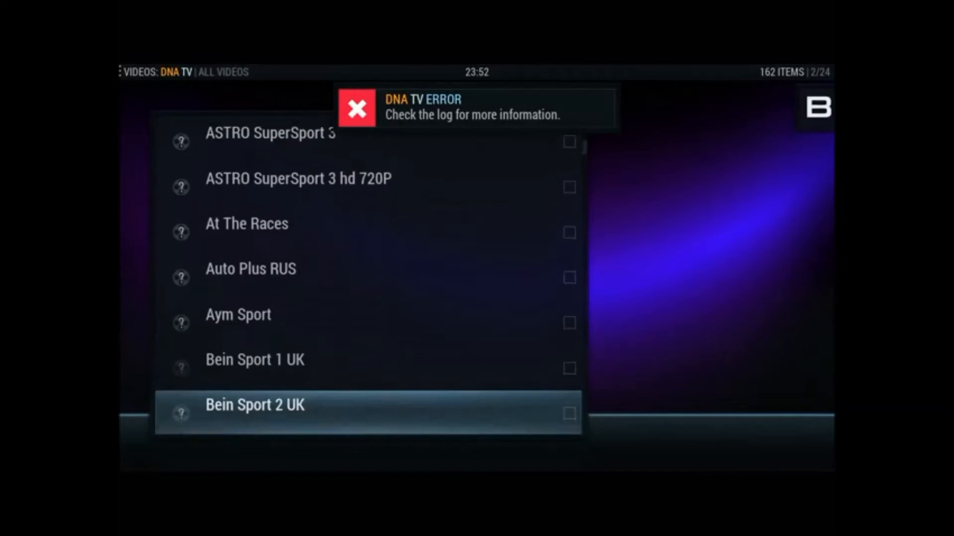
key(Down)
key(Down)
key(Down)
key(Down)
key(Down)
key(Down)
key(Down)
key(Down)
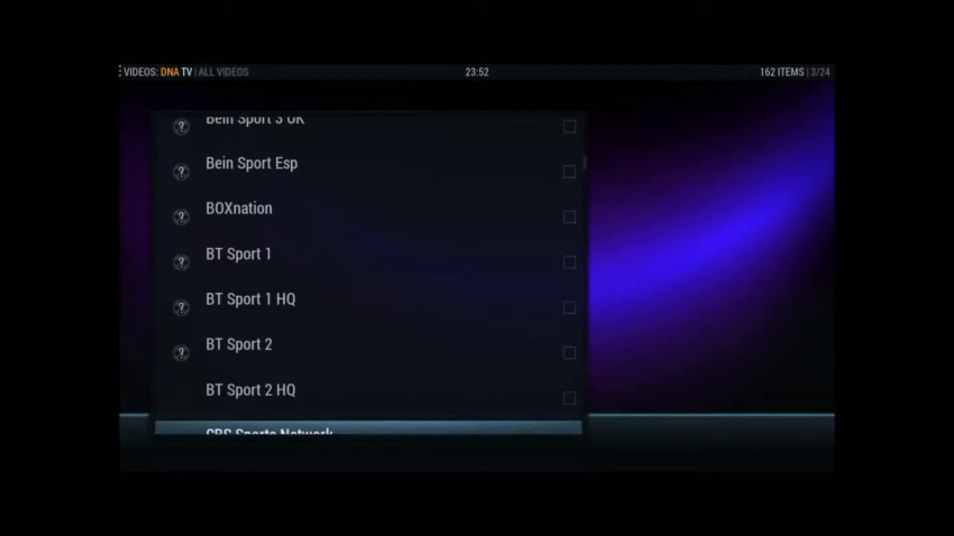
key(Down)
key(Down)
key(Down)
key(Down)
key(Down)
key(Down)
key(Down)
key(Down)
key(Down)
key(Down)
key(Down)
key(Down)
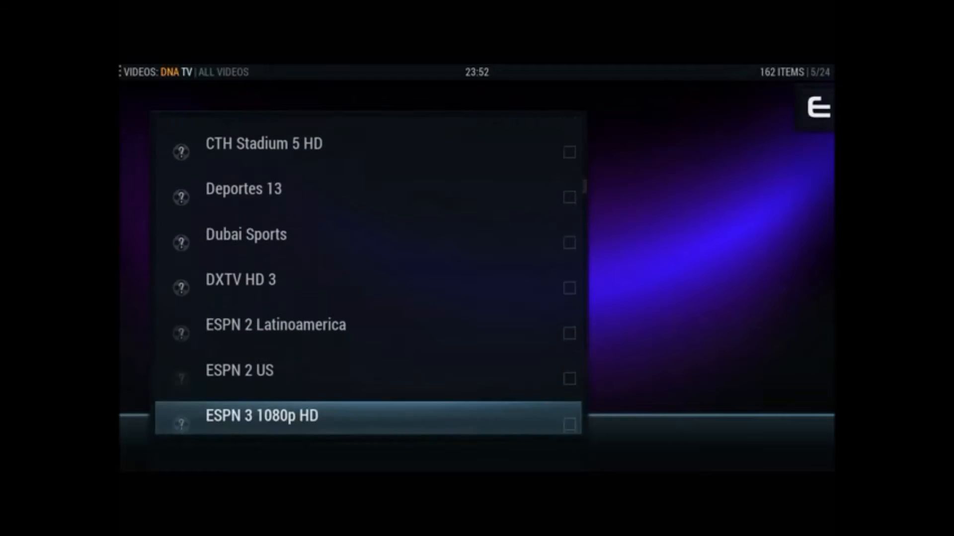
key(Down)
key(Down)
key(Down)
key(Down)
key(Down)
key(Down)
key(Down)
key(Down)
key(Down)
key(Down)
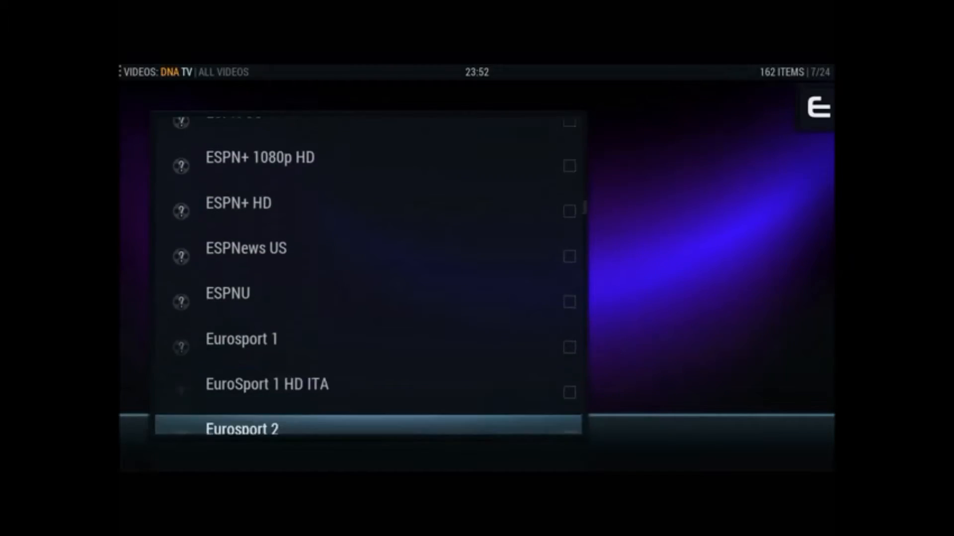
key(Down)
key(Down)
key(Down)
key(Down)
key(Down)
key(Down)
key(Down)
key(Down)
key(Down)
key(Down)
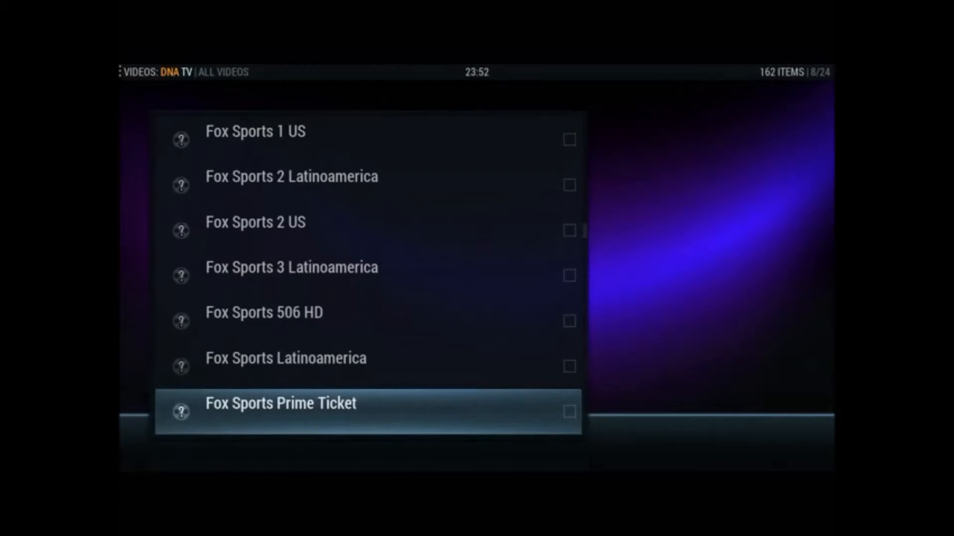
key(Down)
key(Down)
key(Down)
key(Down)
key(Down)
key(Down)
key(Down)
key(Down)
key(Down)
key(Down)
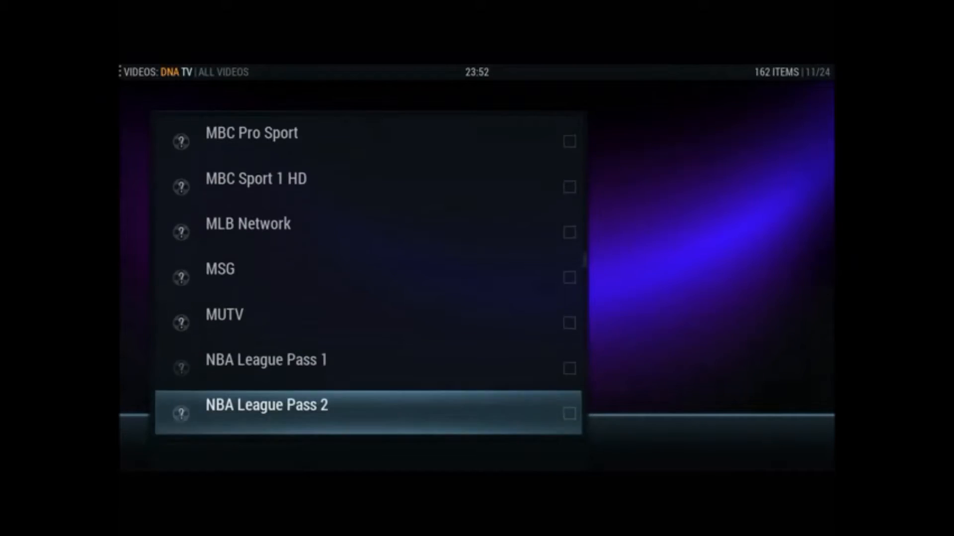
key(Down)
key(Down)
key(Down)
key(Down)
key(Down)
key(Down)
key(Down)
key(Down)
key(Down)
key(Down)
key(Down)
key(Down)
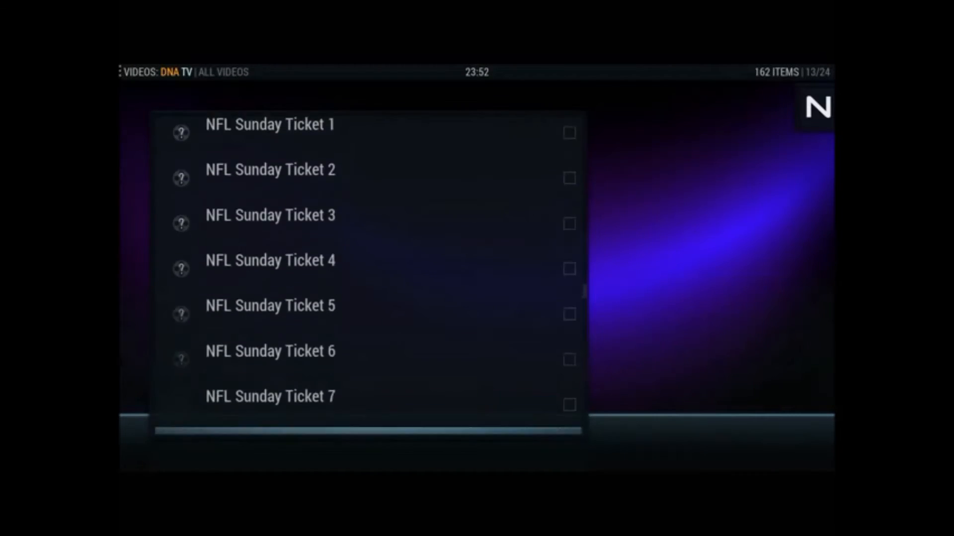
key(Down)
key(Down)
key(Down)
key(Down)
key(Down)
key(Down)
key(Down)
key(Down)
key(Down)
key(Down)
key(Down)
key(Down)
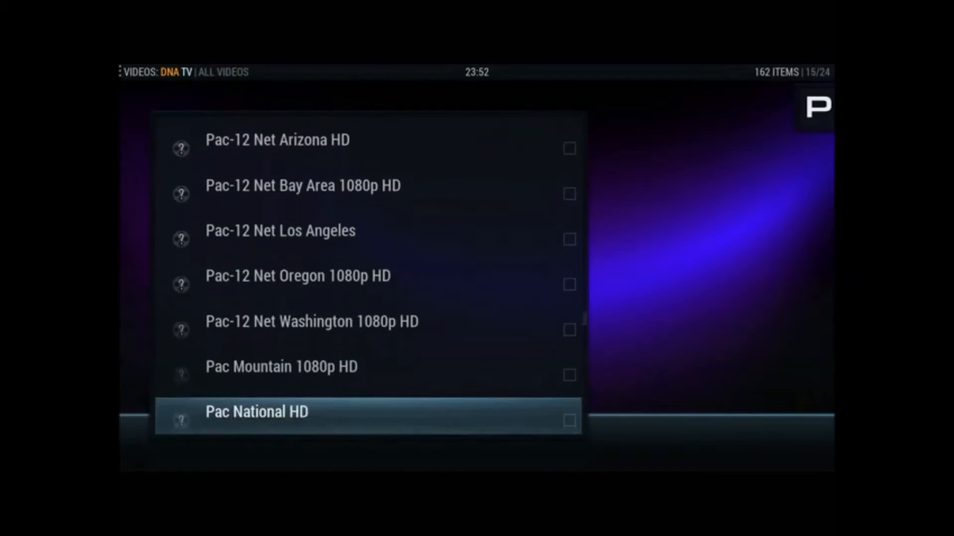
key(Down)
key(Down)
key(Down)
key(Down)
key(Down)
key(Down)
key(Down)
key(Down)
key(Down)
key(Down)
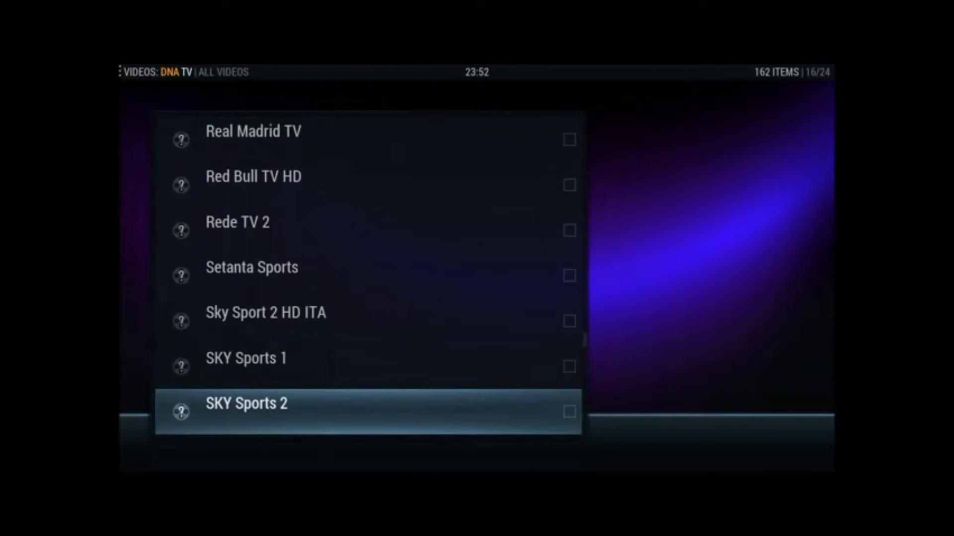
key(Down)
key(Down)
key(Up)
key(Up)
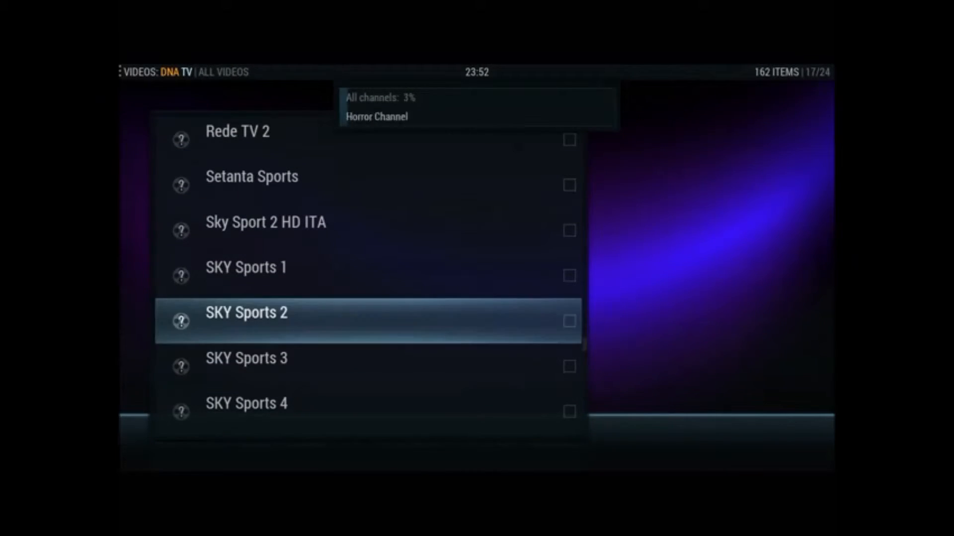
key(Up)
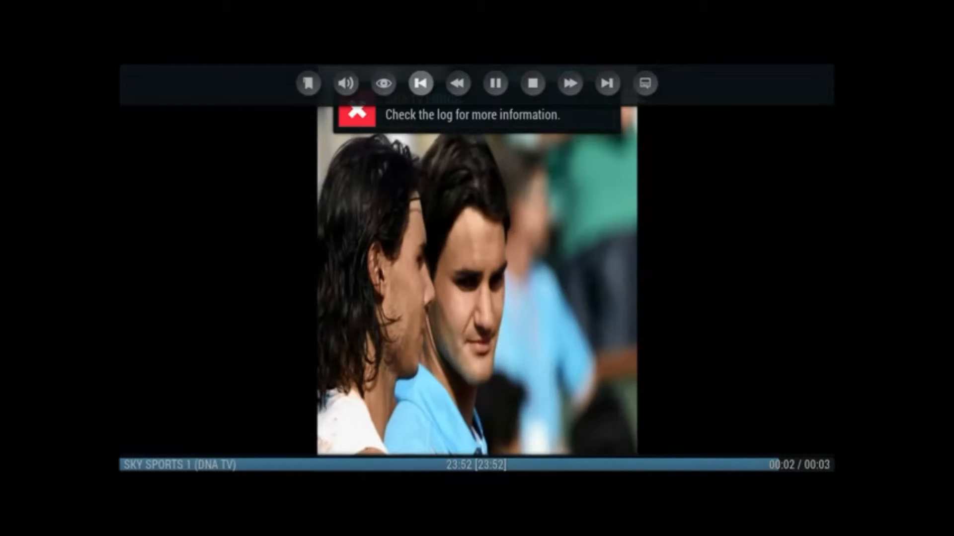
key(Left)
- Bring up the playback controls and open the OSD video settings during SKY Sports 1
key(Return)
key(Down)
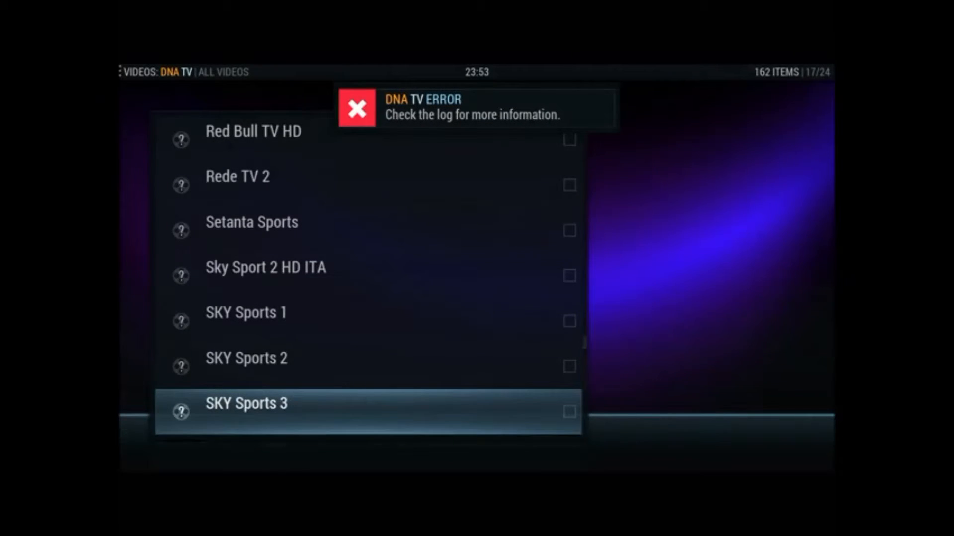
- Step through SKY Sports 4 and 5, try SKY Sports 5 twice through DNA TV errors, then move back toward SKY Sports 2
key(Down)
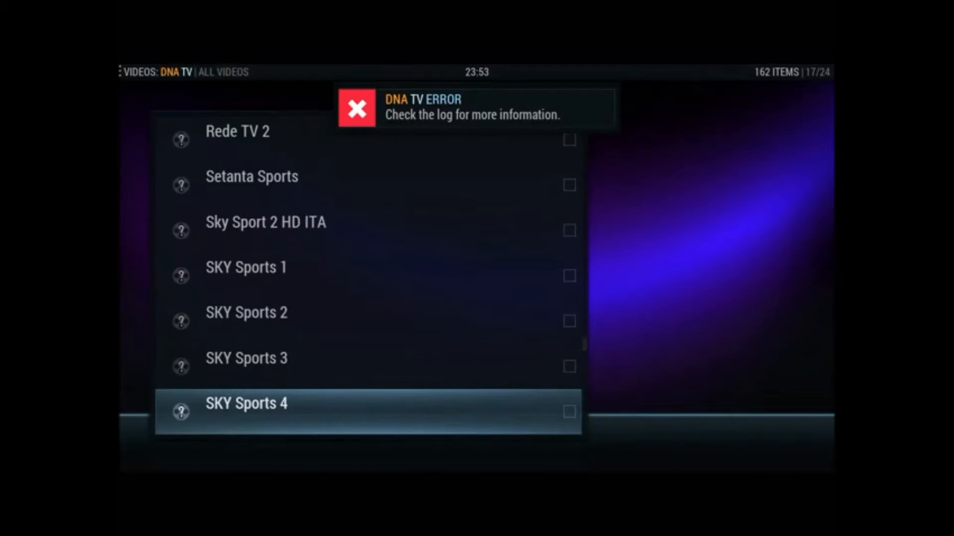
key(Up)
key(Down)
key(Down)
key(Down)
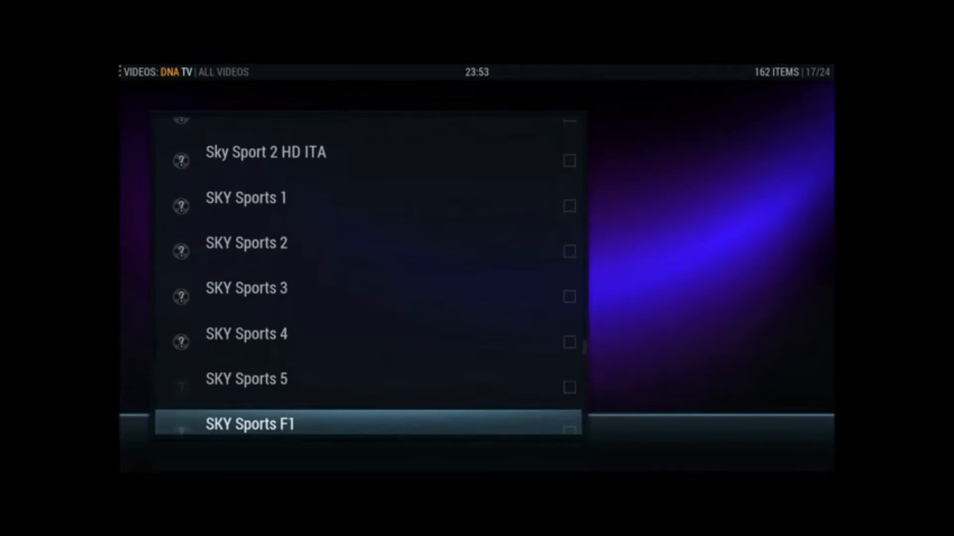
key(Up)
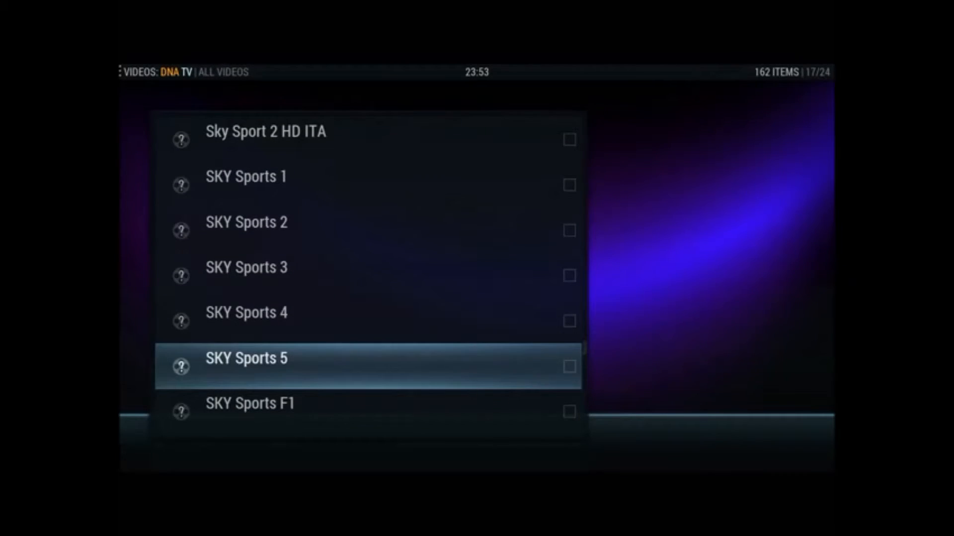
key(Return)
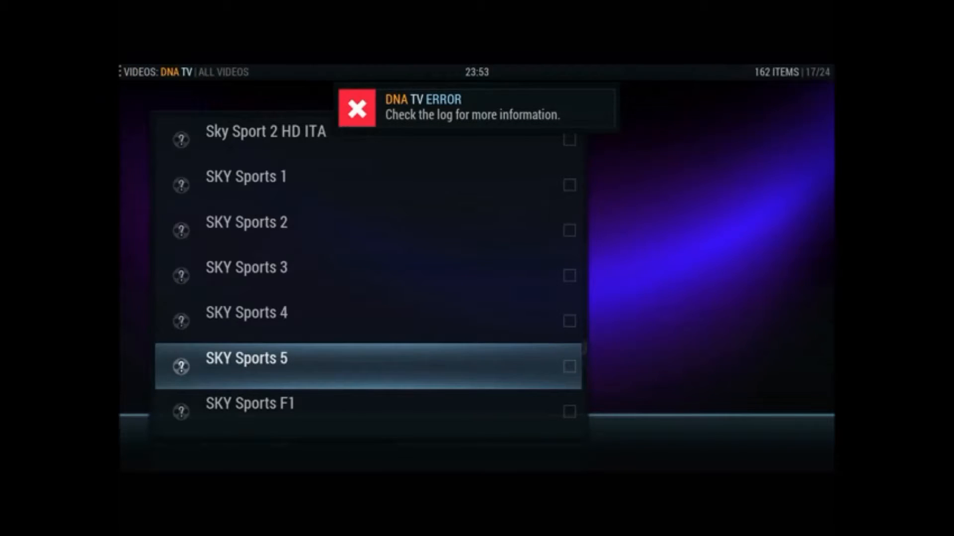
key(Return)
key(Up)
key(Up)
key(Up)
- Back out to the DNA TV main menu, try ENTER DNA TV GUIDE, and return to Video Add-ons
key(BackSpace)
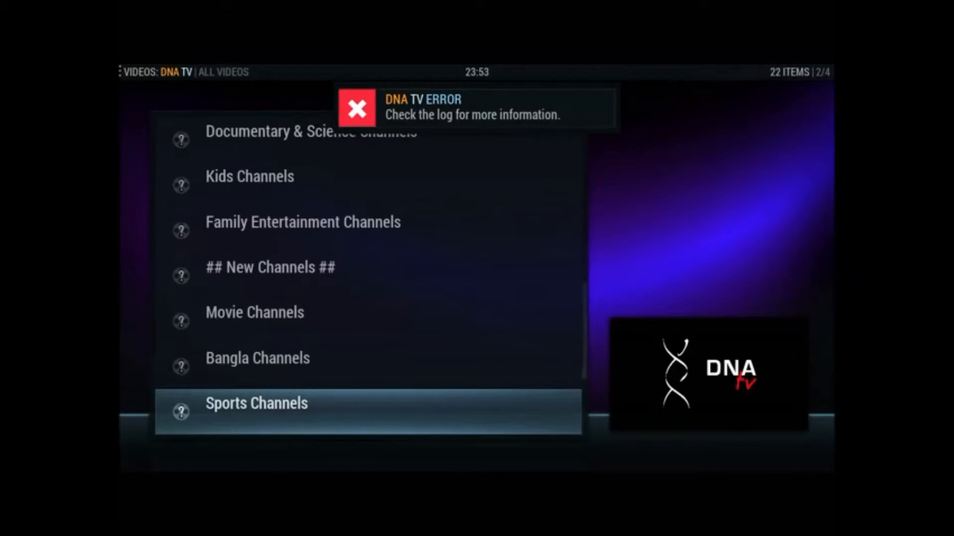
key(BackSpace)
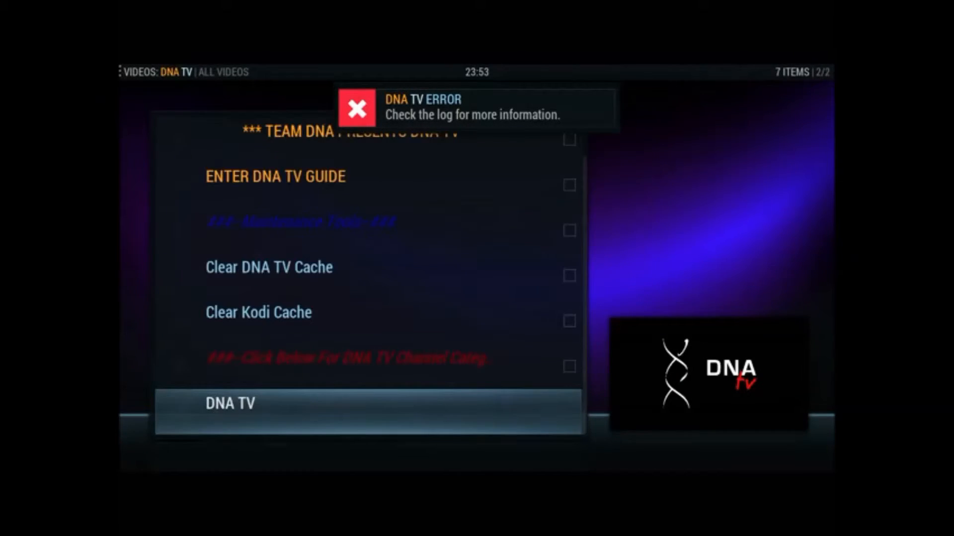
key(Down)
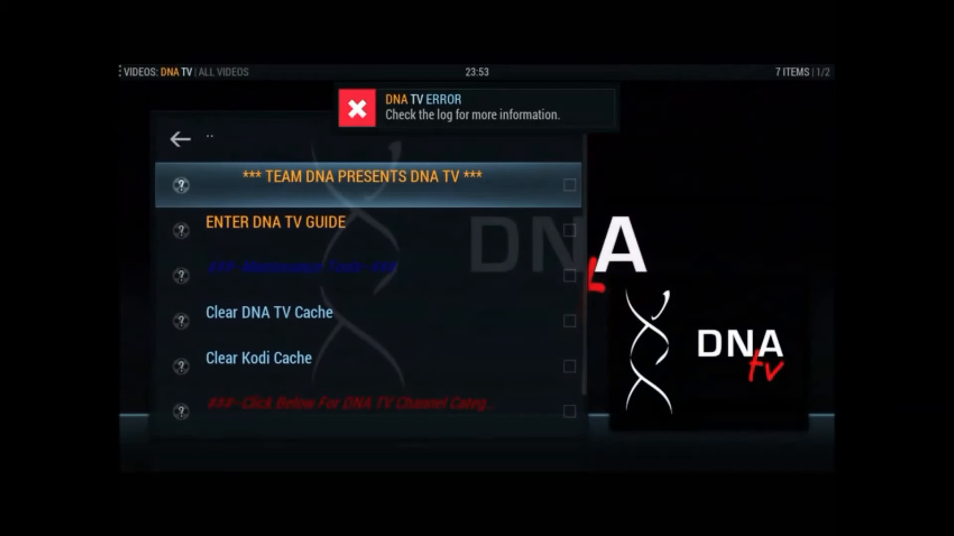
key(Down)
key(Down)
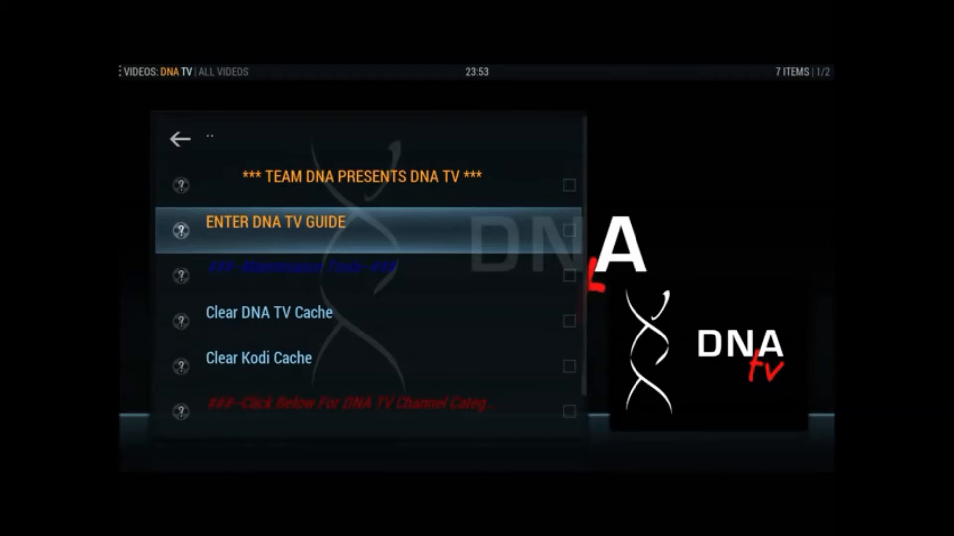
key(Return)
key(BackSpace)
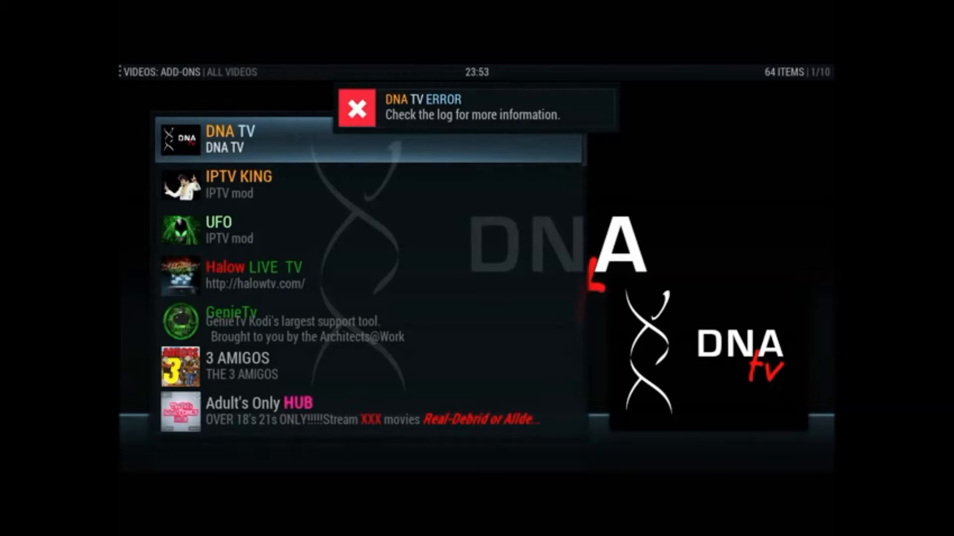
- Leave the add-ons list and move the home menu from APPS to SYSTEM
key(BackSpace)
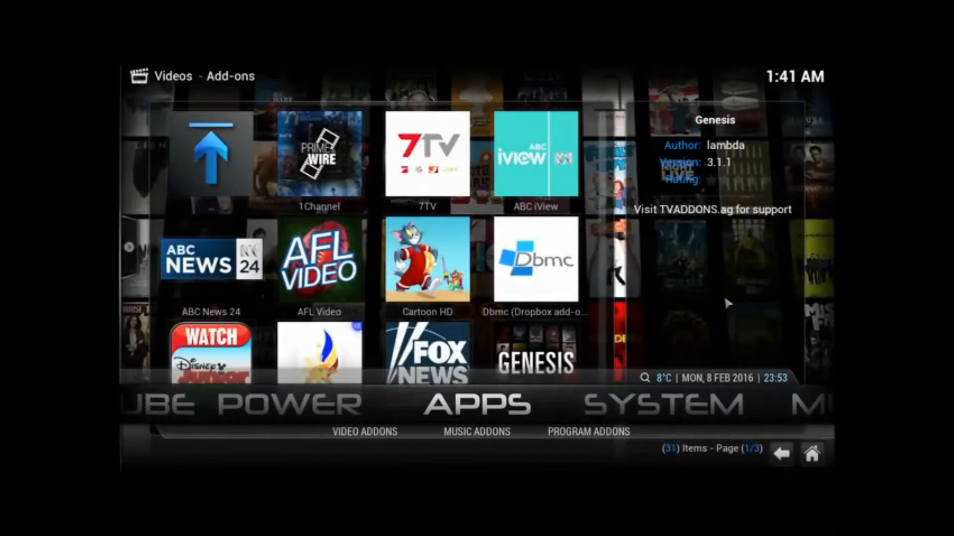
key(Right)
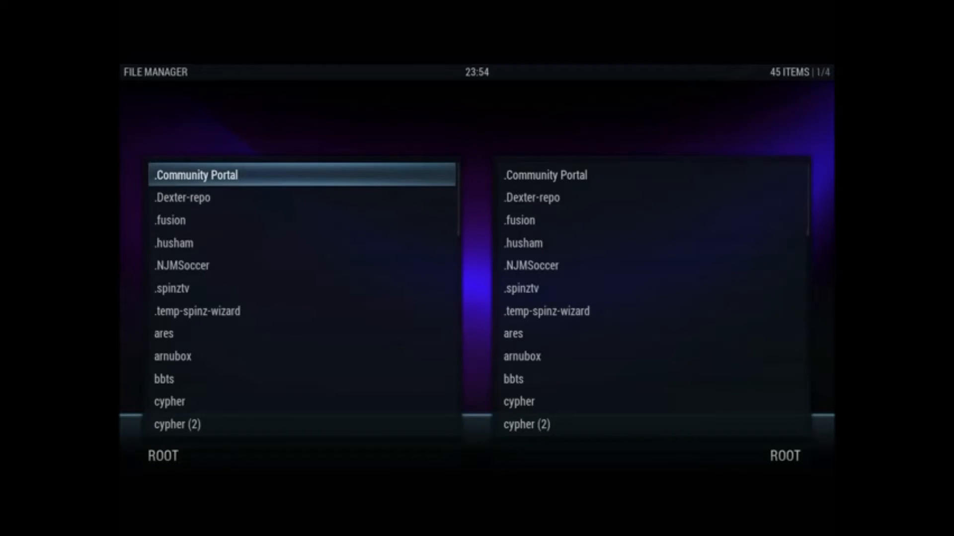
- In File Manager, move down the sources to ufo and bring up its edit source options
key(Down)
key(Down)
key(Down)
key(Down)
key(Down)
key(Down)
key(Down)
key(Down)
key(Down)
key(Down)
key(Down)
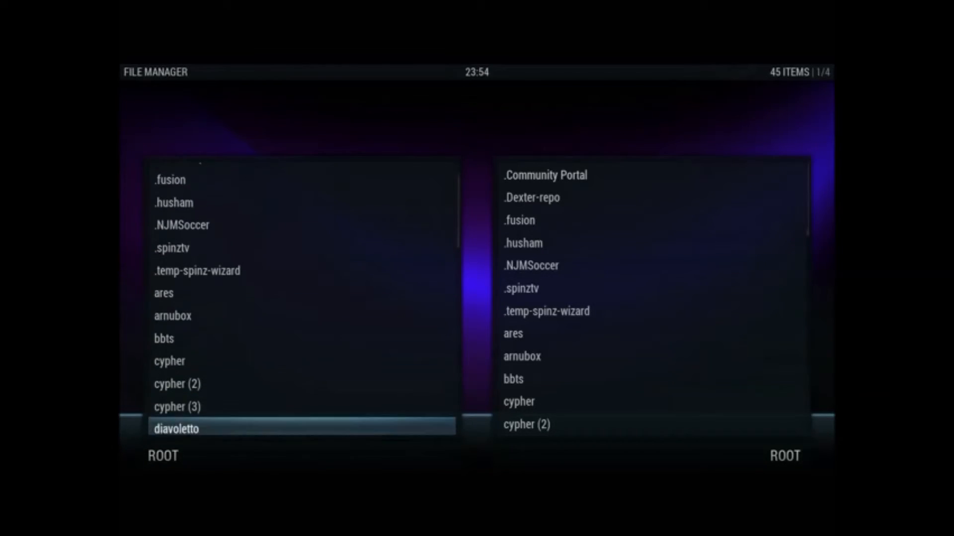
key(Down)
key(Down)
key(Down)
key(Down)
key(Down)
key(Down)
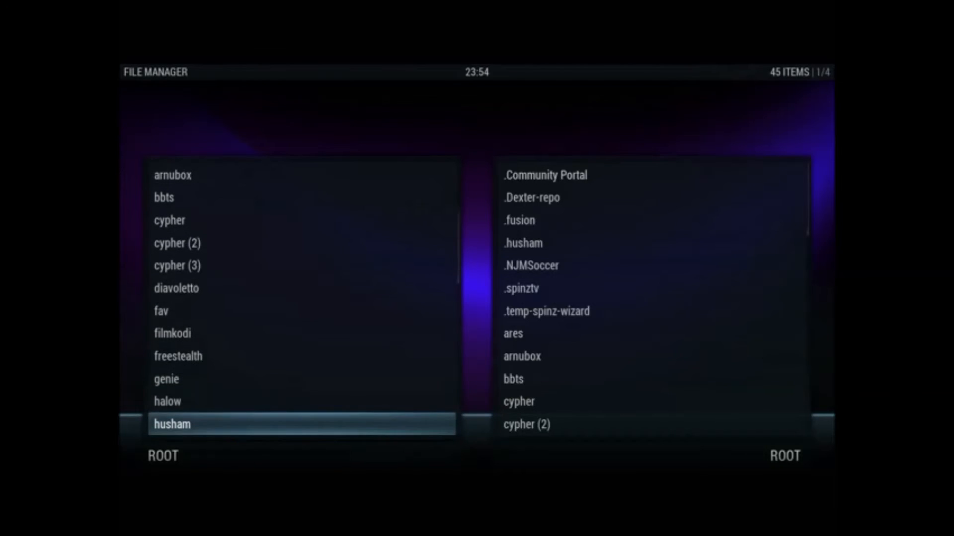
key(Down)
key(Down)
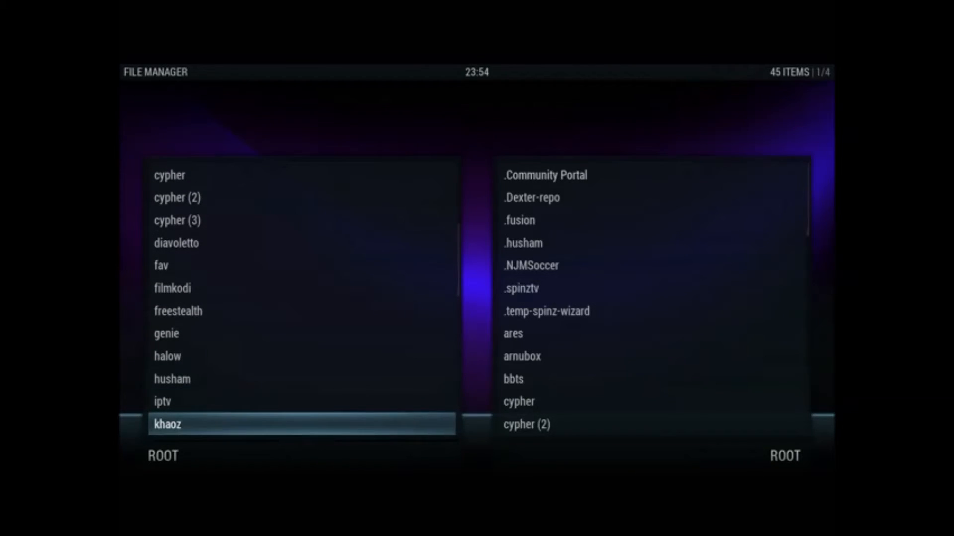
key(Up)
key(Up)
key(Up)
key(Down)
key(Down)
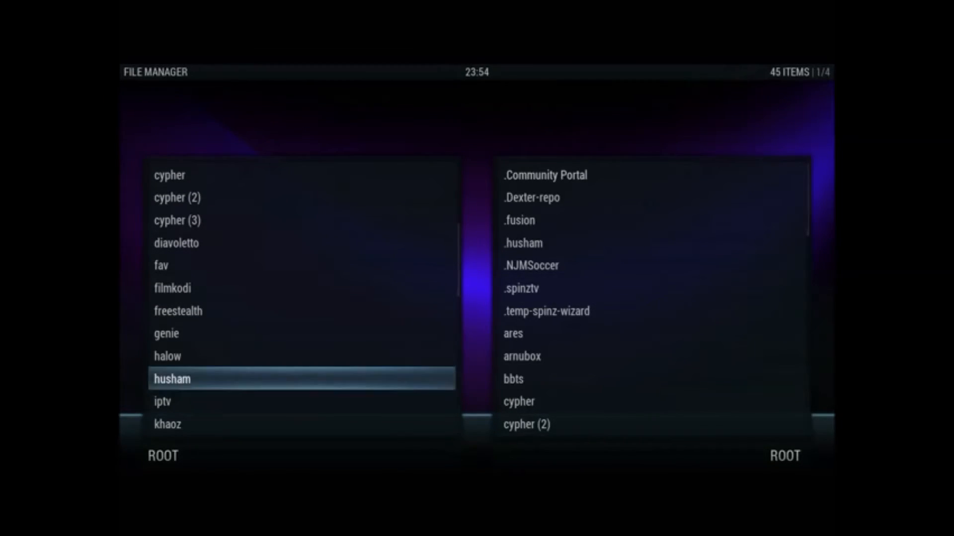
key(Down)
key(Down)
key(Down)
key(Down)
key(Down)
key(Down)
key(Down)
key(Down)
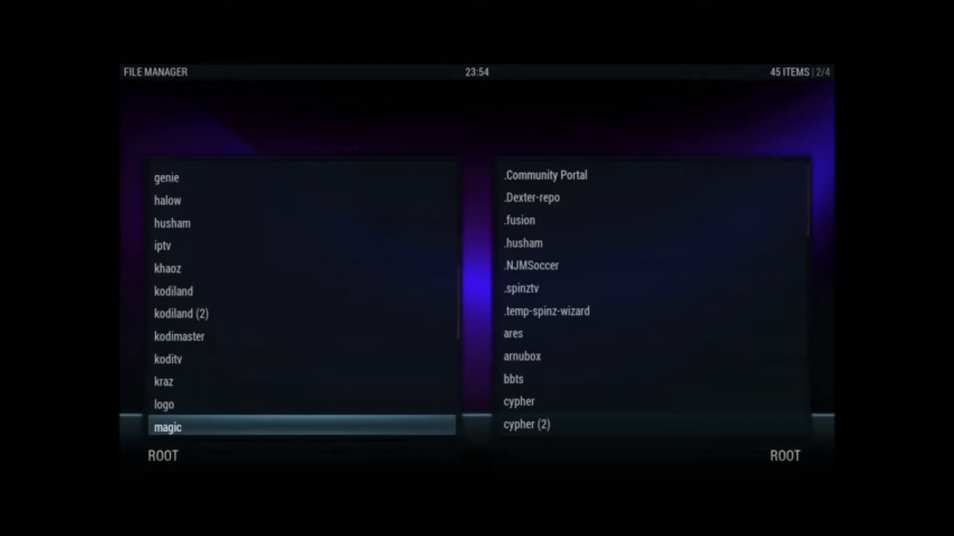
key(Down)
key(Down)
key(Down)
key(Down)
key(Down)
key(Down)
key(Down)
key(Down)
key(Down)
key(Down)
key(Down)
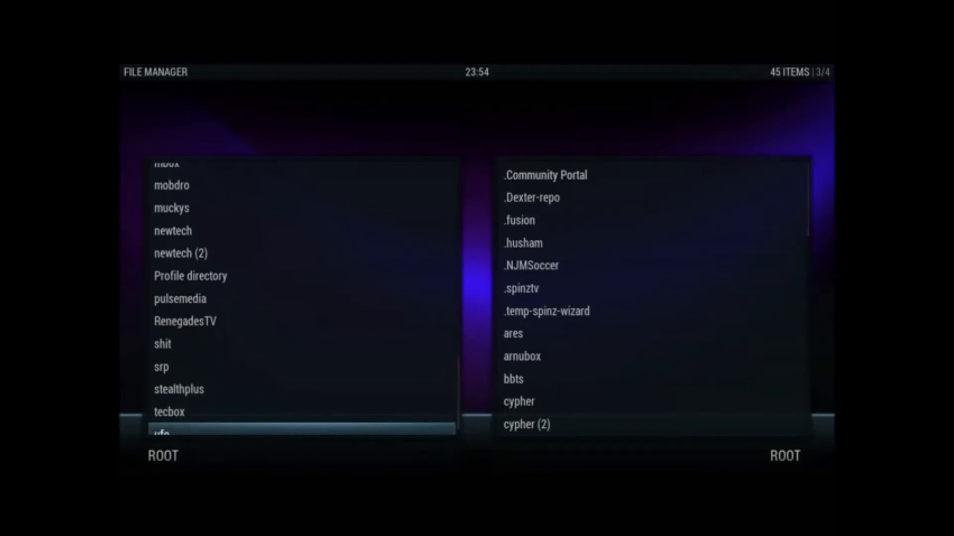
key(Down)
key(Down)
key(Up)
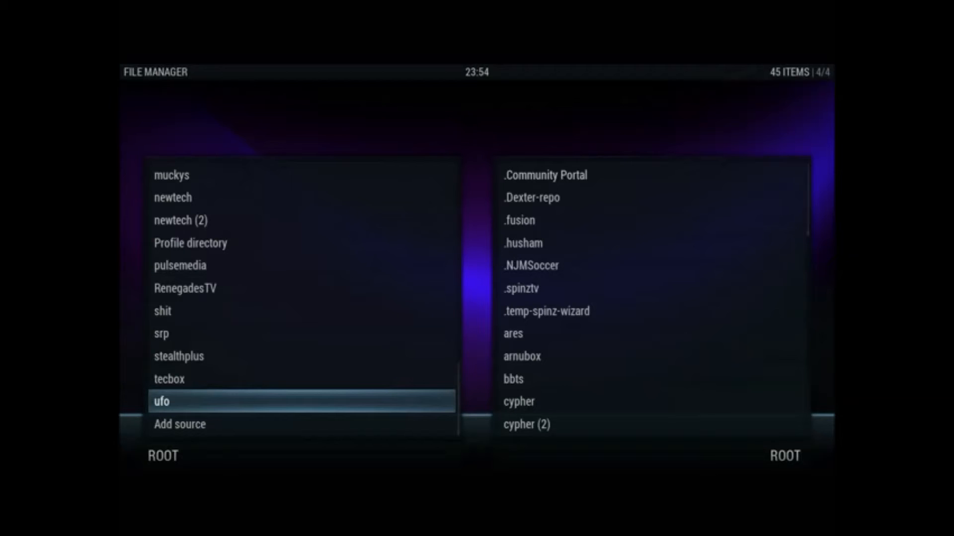
key(c)
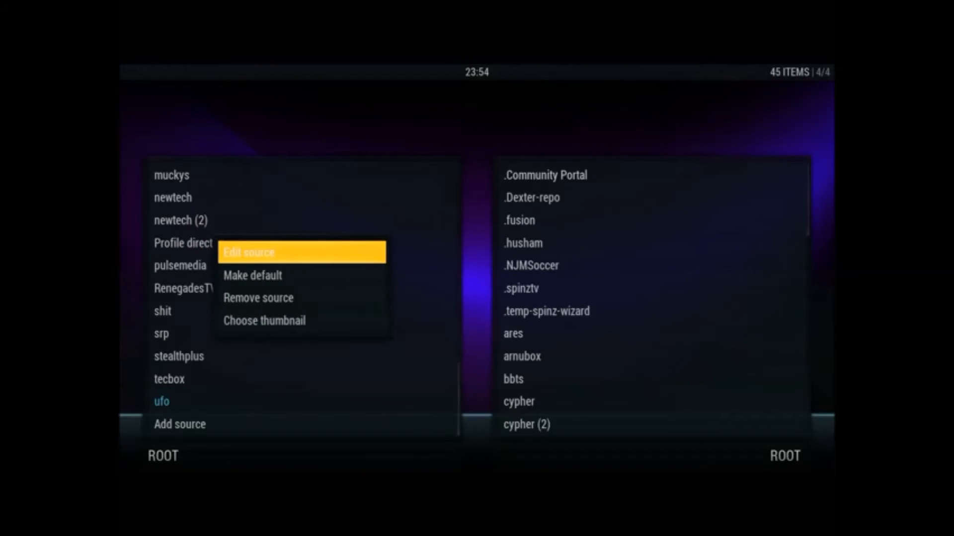
key(Return)
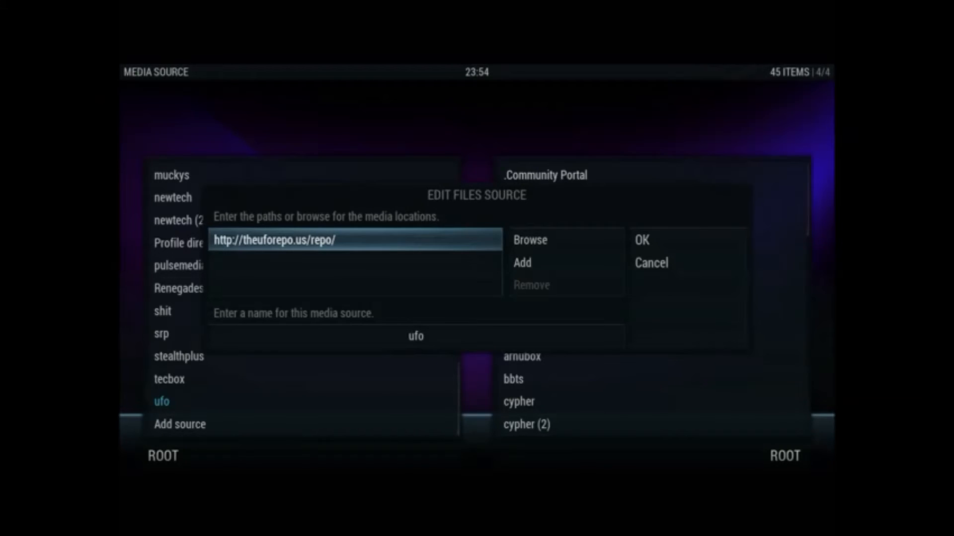
key(Down)
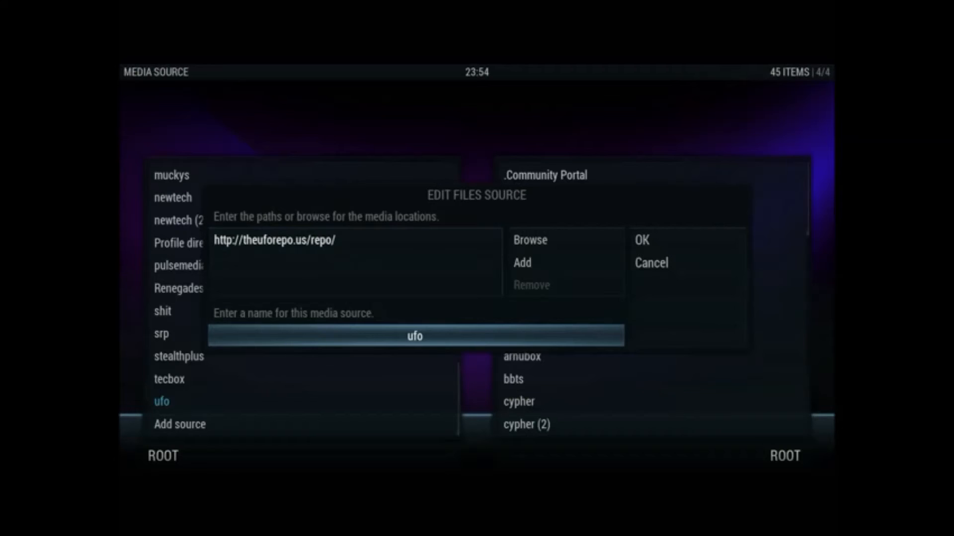
key(Right)
key(Up)
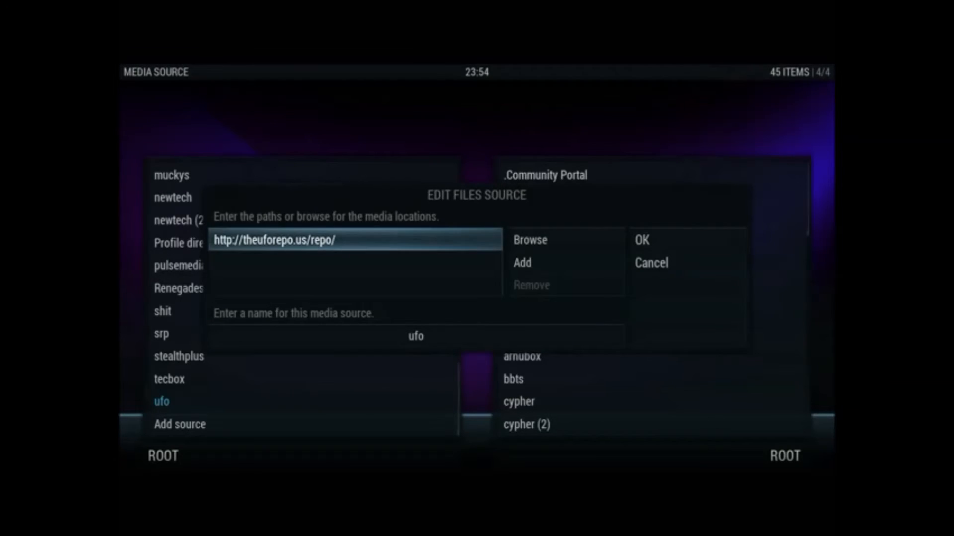
key(Right)
key(Down)
key(Right)
key(Up)
key(Return)
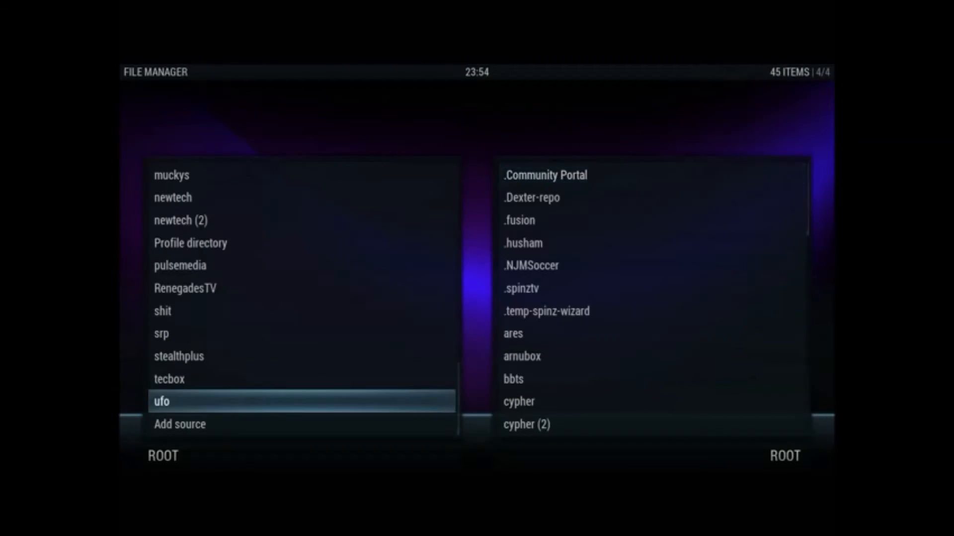
key(Escape)
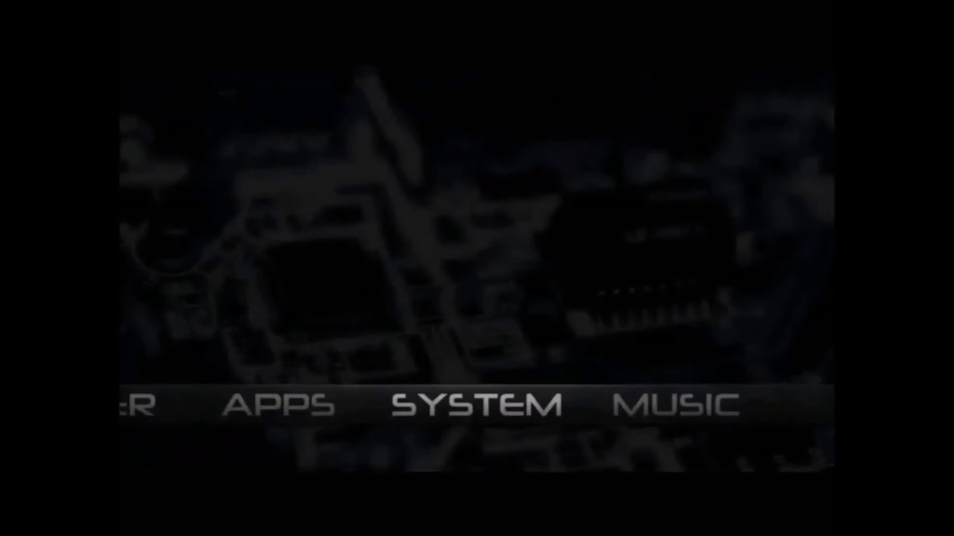
- Go through Settings > Add-ons to Install from zip file
key(Return)
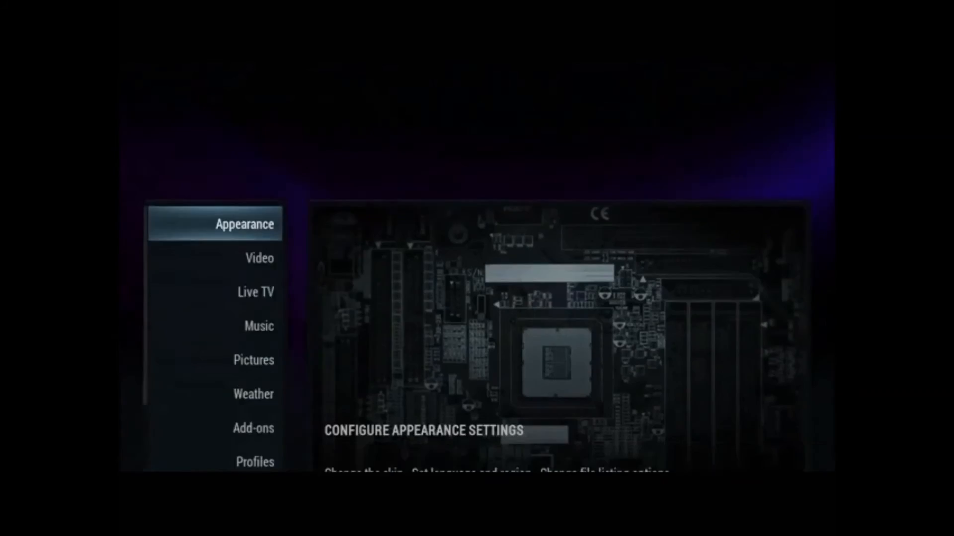
key(Down)
key(Down)
key(Down)
key(Down)
key(Down)
key(Down)
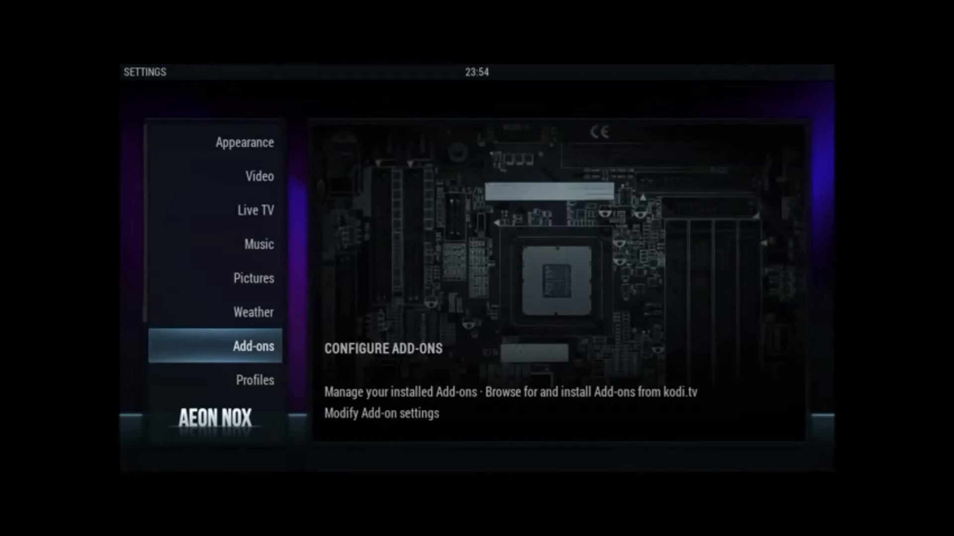
key(Return)
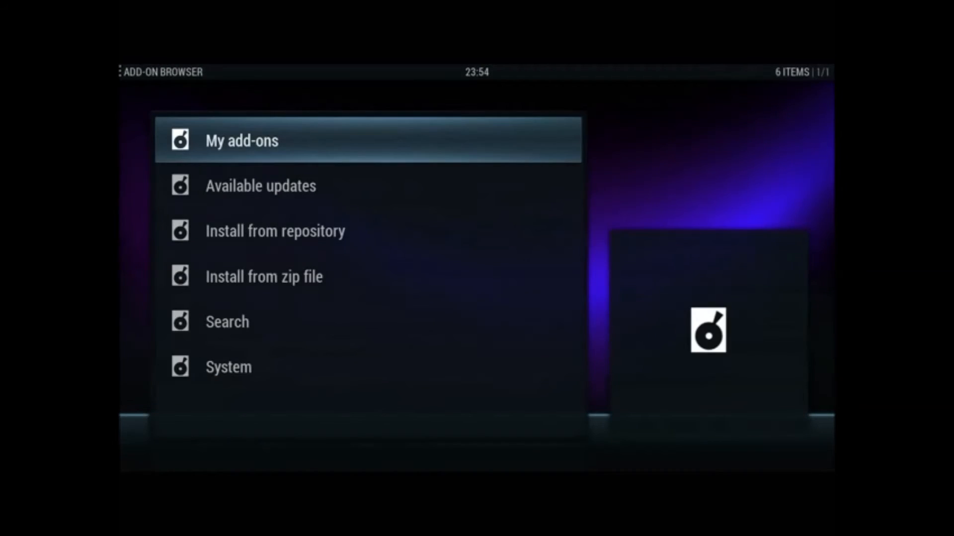
key(Down)
key(Down)
key(Down)
key(Return)
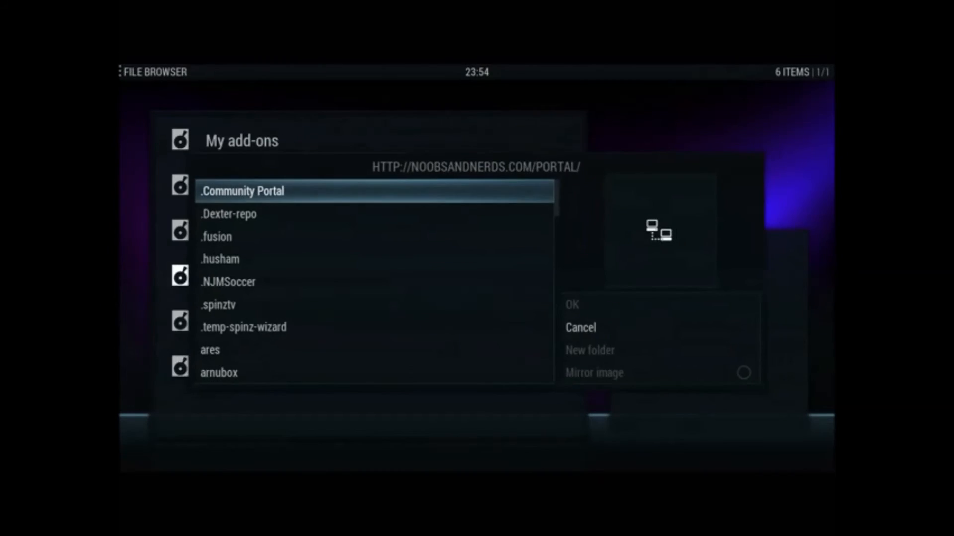
- Browse the ufo source's zips, including repository.ufo-repo.zip and repository.dnarepo-0.0.4.zip, then back out
key(Down)
key(Down)
key(Down)
key(Down)
key(Down)
key(Down)
key(Down)
key(Down)
key(Down)
key(Down)
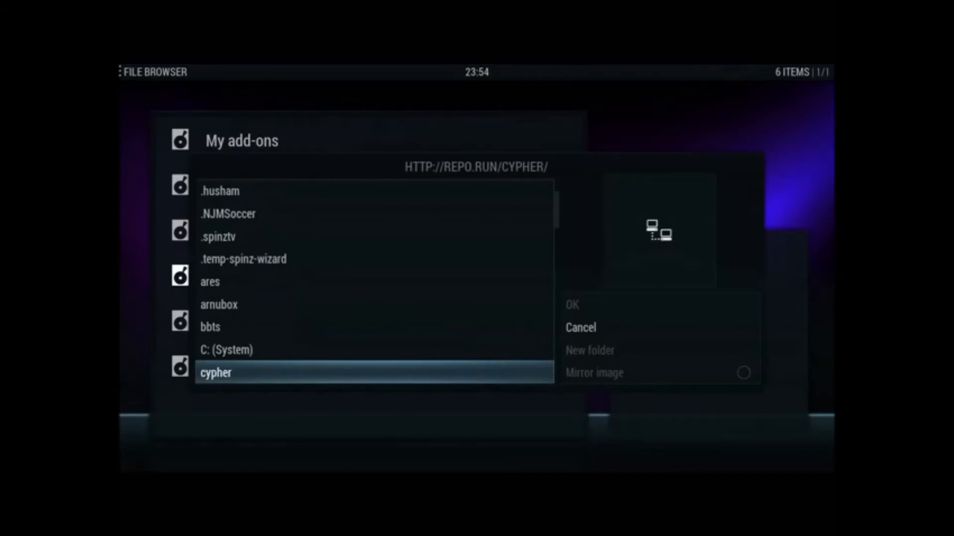
key(Down)
key(Down)
key(Down)
key(Down)
key(Down)
key(Down)
key(Down)
key(Down)
key(Down)
key(Down)
key(Down)
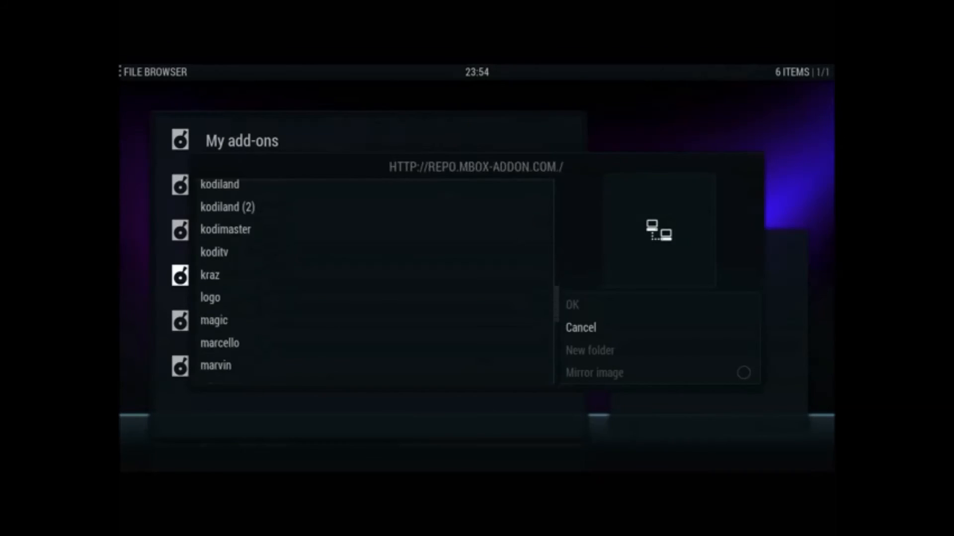
key(Down)
key(Down)
key(Down)
key(Down)
key(Down)
key(Down)
key(Up)
key(Up)
key(Up)
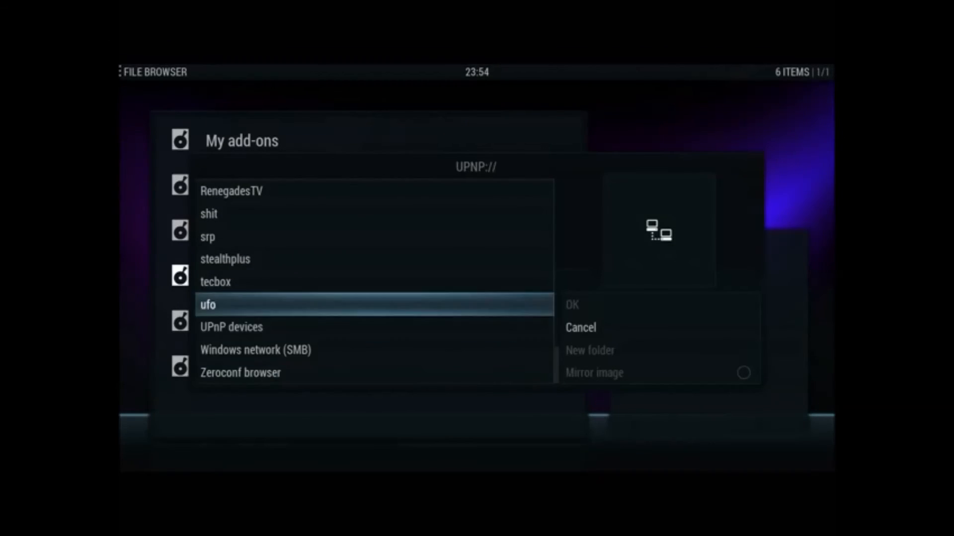
key(Return)
key(Down)
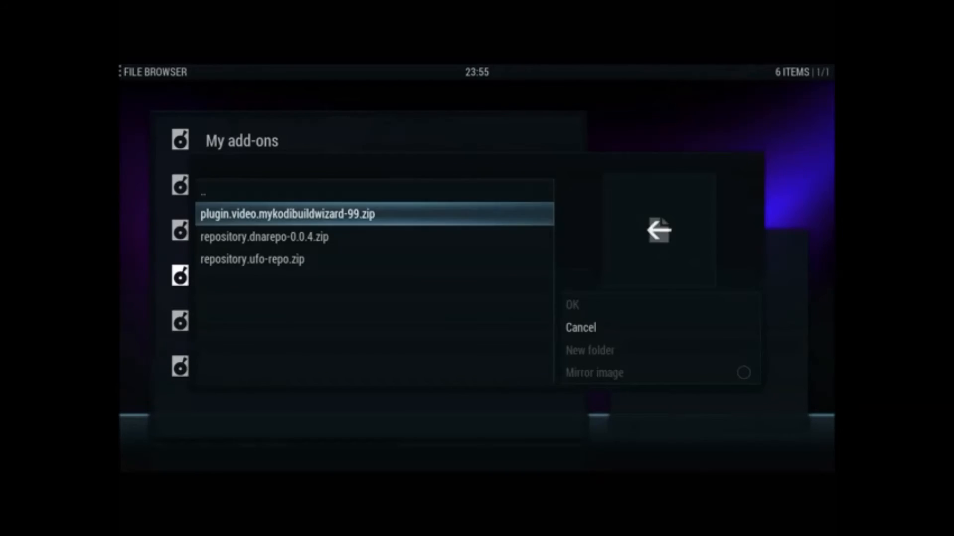
key(Down)
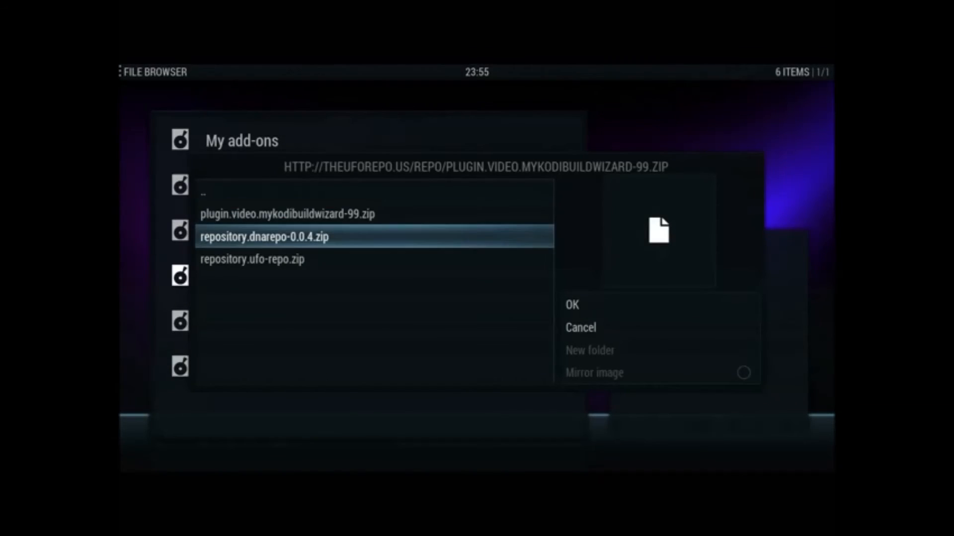
key(Down)
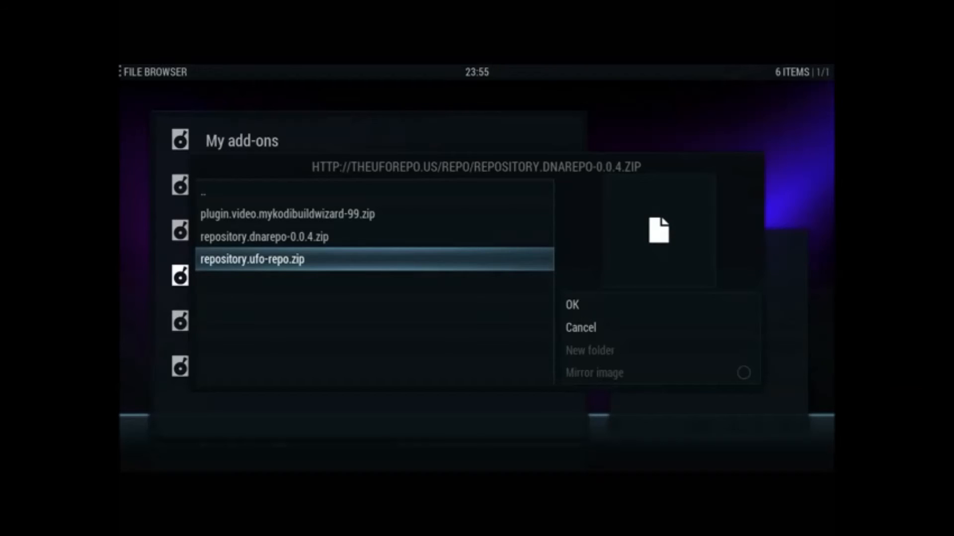
key(BackSpace)
key(BackSpace)
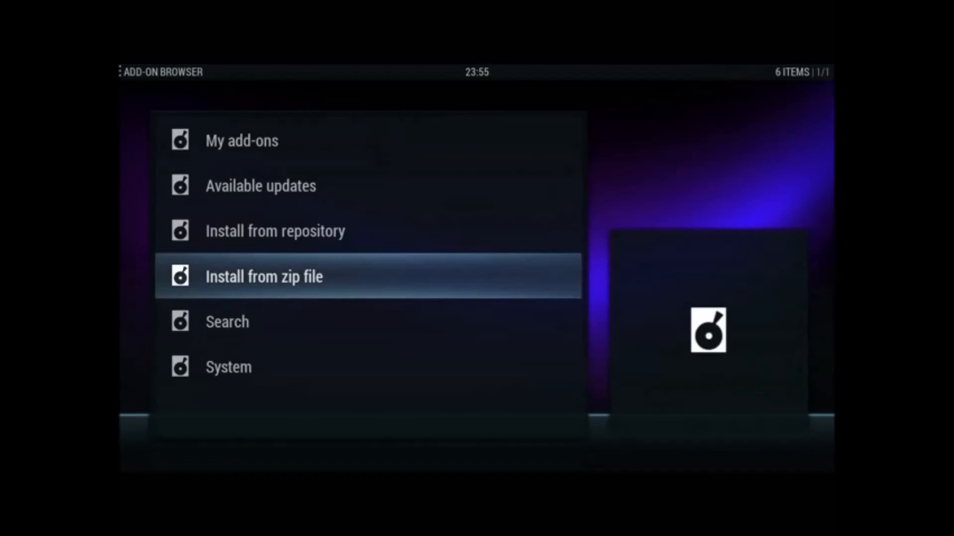
- Choose Install from repository and enter the UFO repository
key(Up)
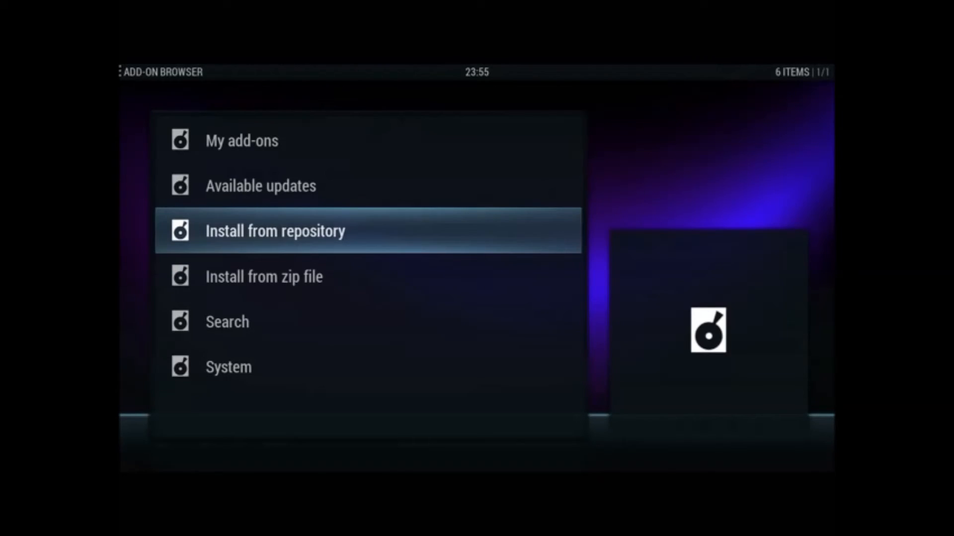
key(Return)
key(Down)
key(Down)
key(Down)
key(Down)
key(Down)
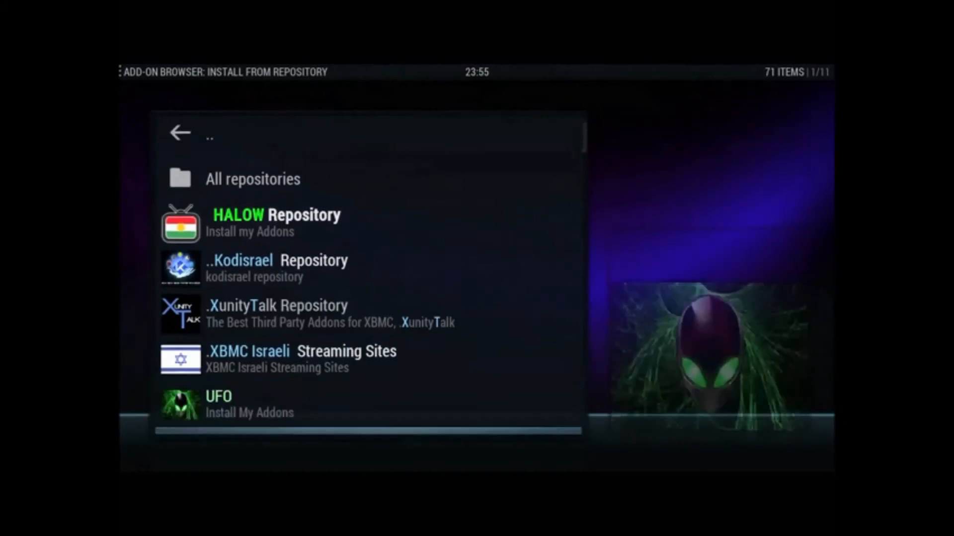
key(Down)
key(Up)
key(Return)
- Show the UFO repository's Video add-ons category
key(Down)
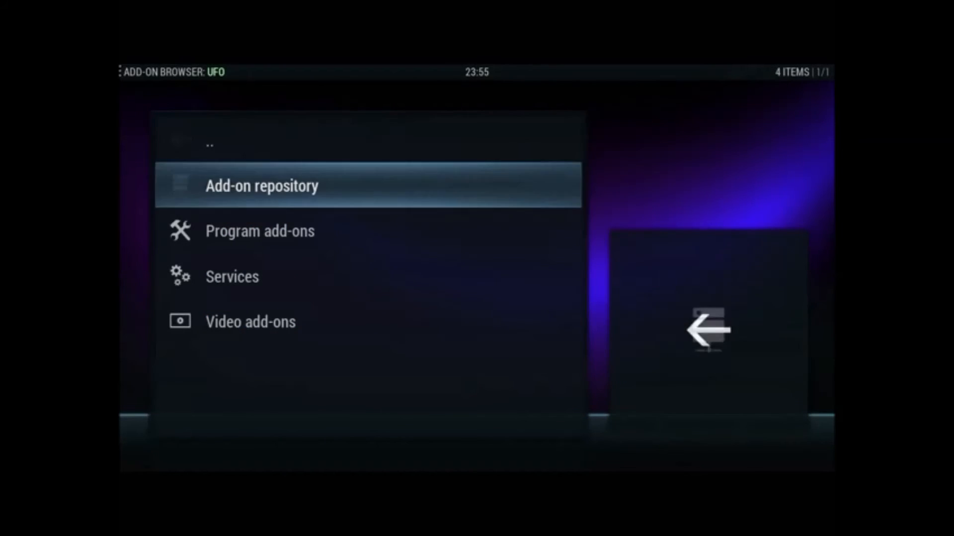
key(Down)
key(Down)
key(Down)
key(Return)
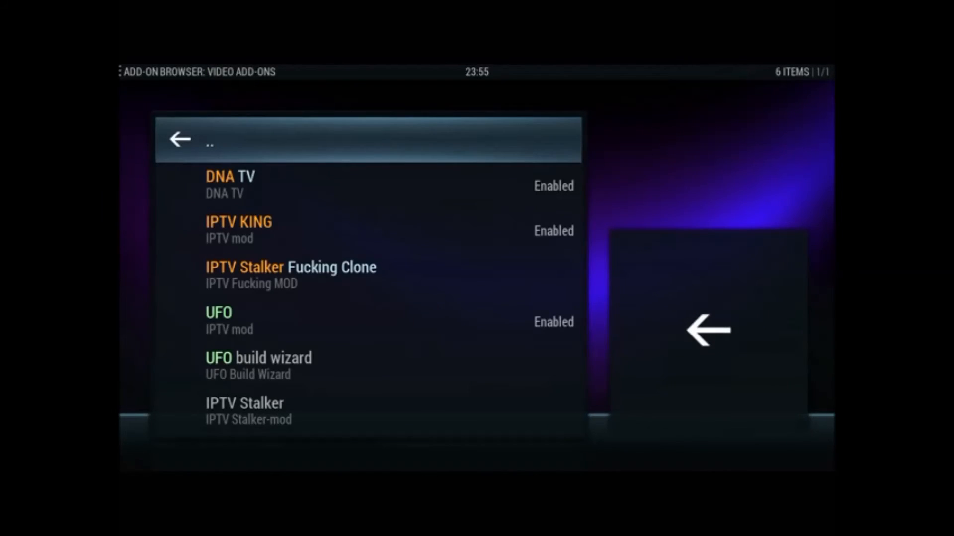
- Step through the video add-ons: DNA TV, IPTV KING, IPTV Stalker clone, UFO and IPTV Stalker
key(Down)
key(Down)
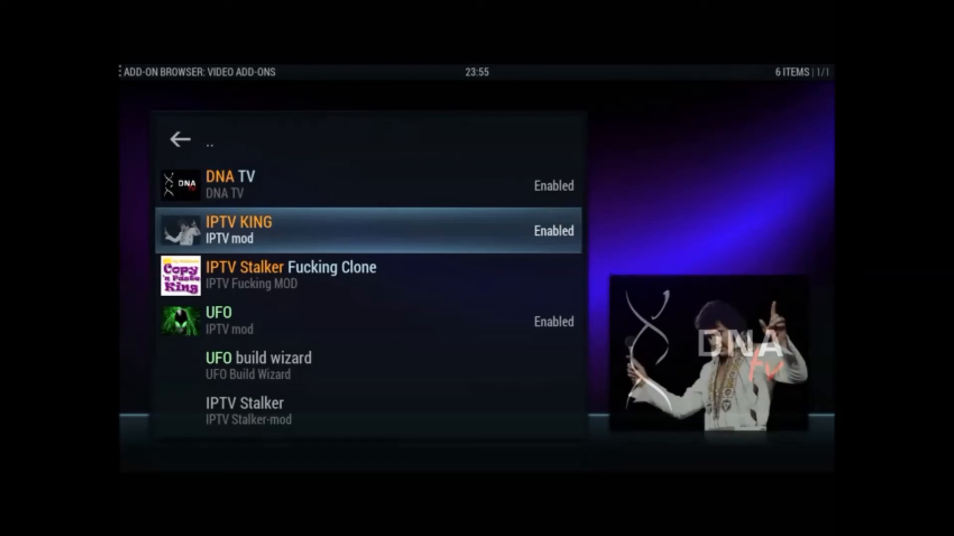
key(Down)
key(Down)
key(Down)
key(Up)
key(Up)
key(Up)
key(Down)
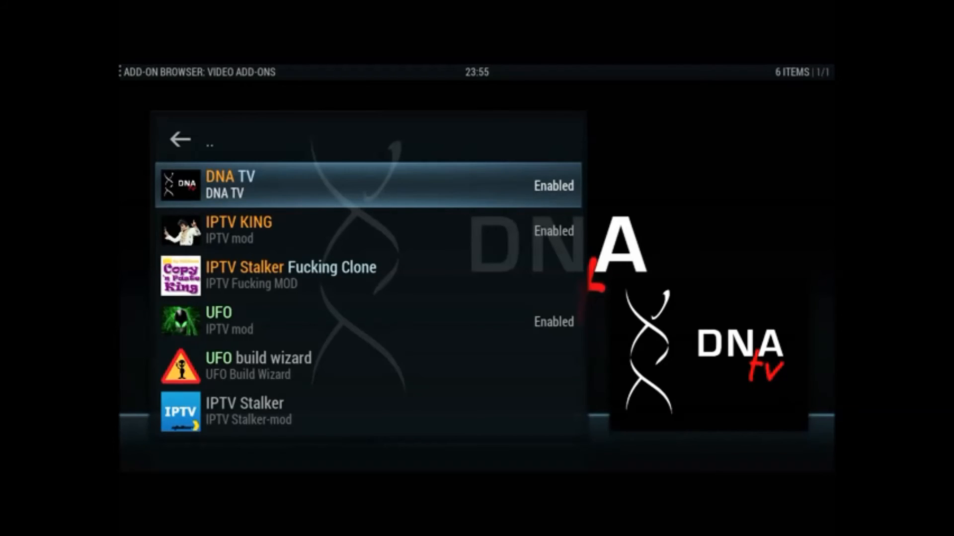
key(Down)
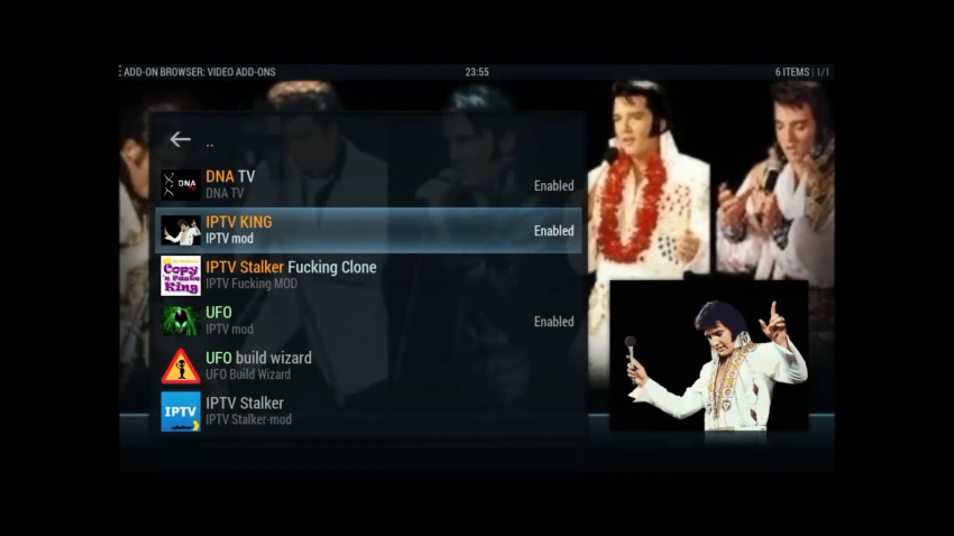
key(Down)
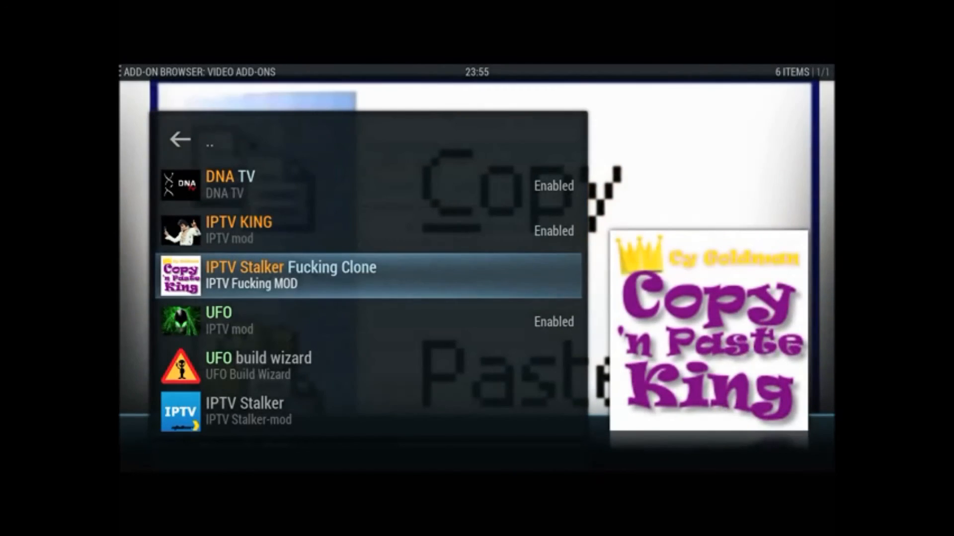
key(Down)
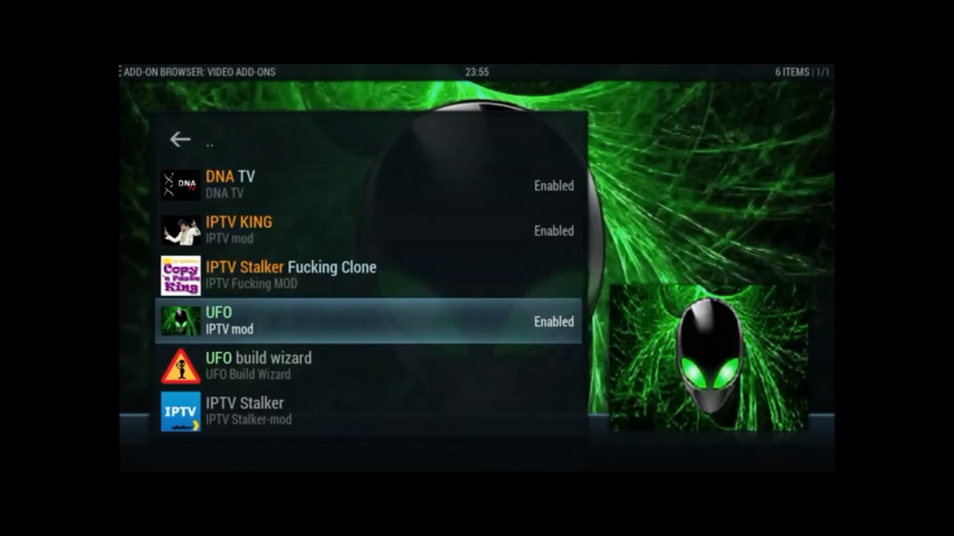
key(Down)
key(Down)
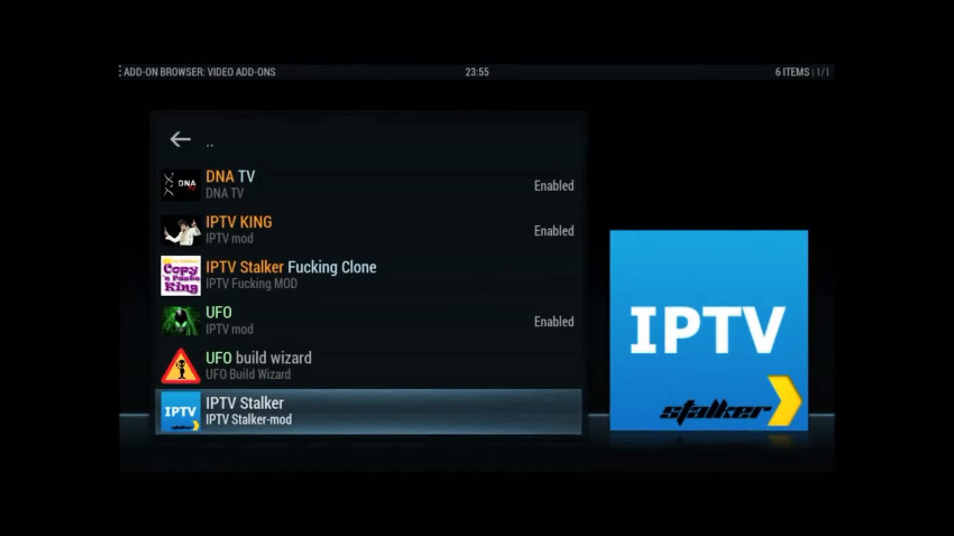
key(Down)
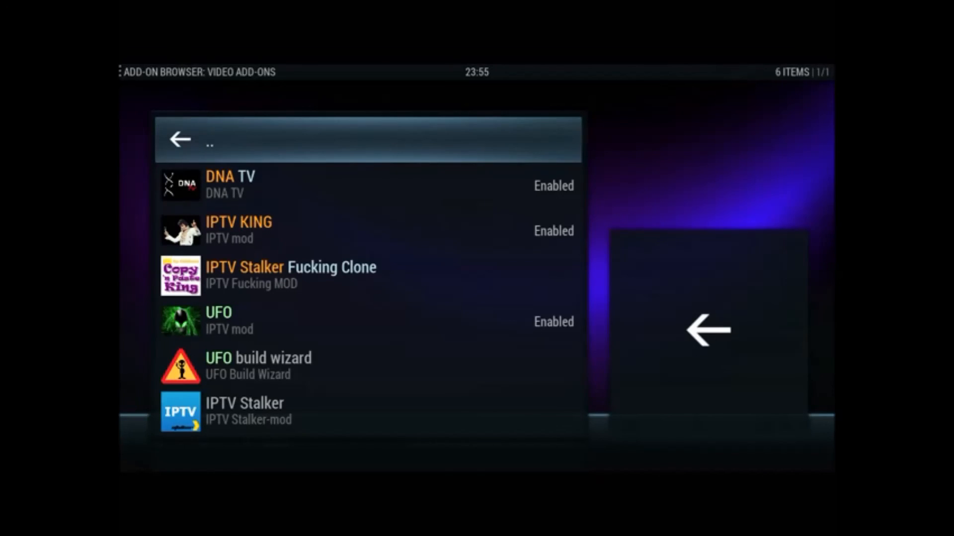
- Return from the video add-ons to the repository list with UFO at the top
key(Return)
key(BackSpace)
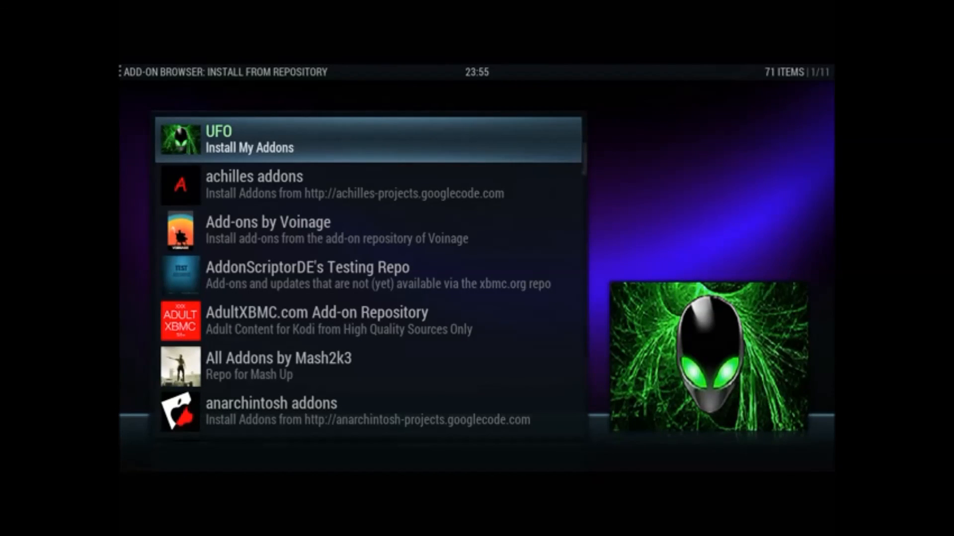
- Back out of the add-on browser to the Settings screen
key(BackSpace)
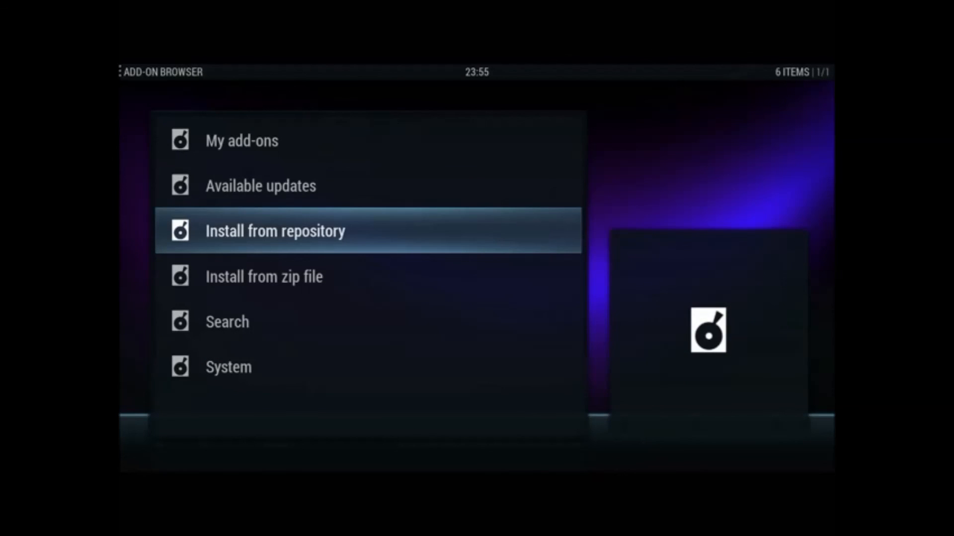
key(BackSpace)
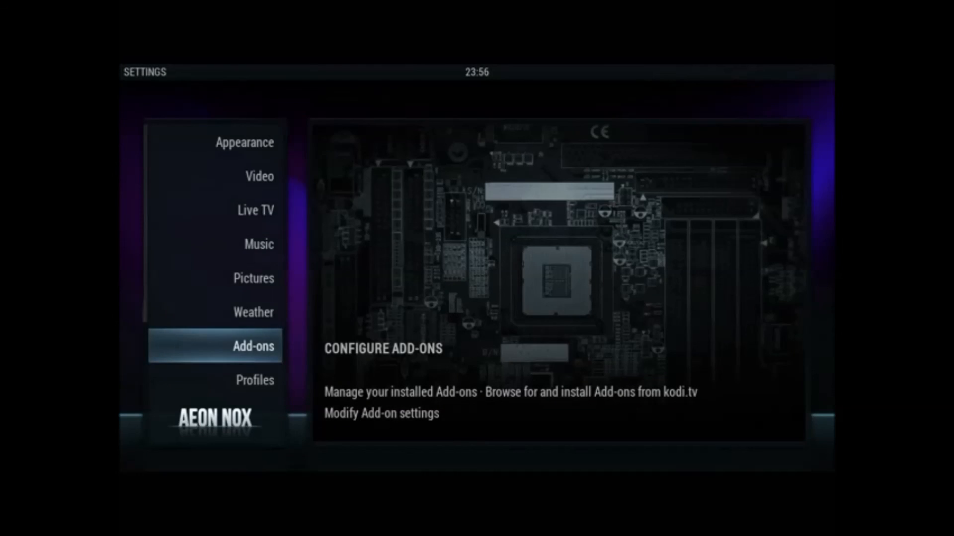